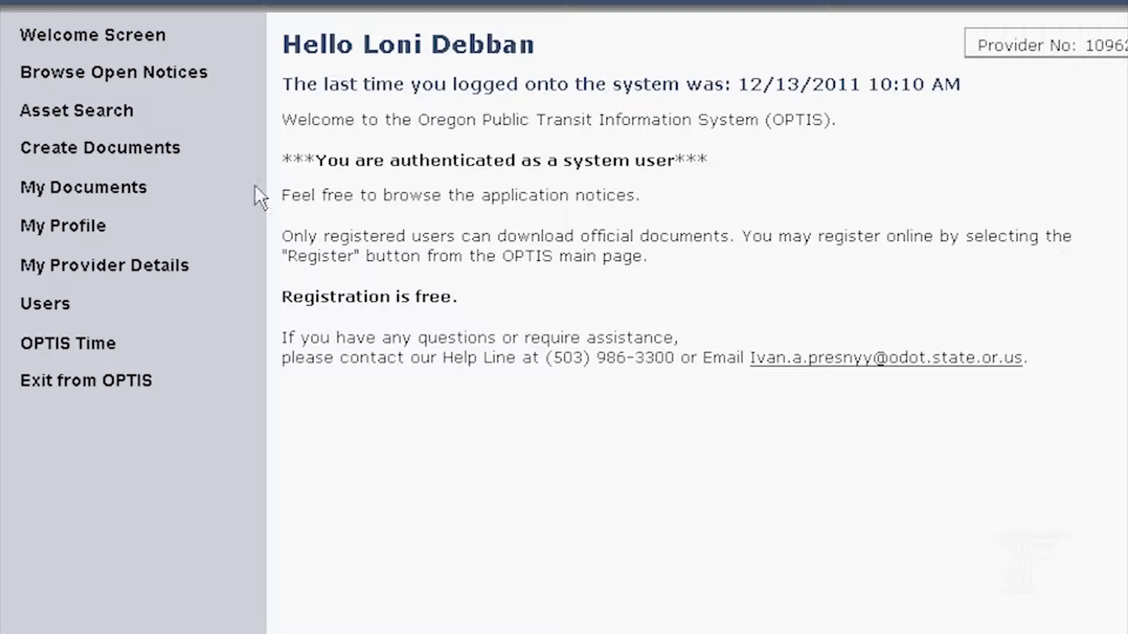
- Go to the Authorized Personnel user list and begin adding a new user
left_click(47, 305)
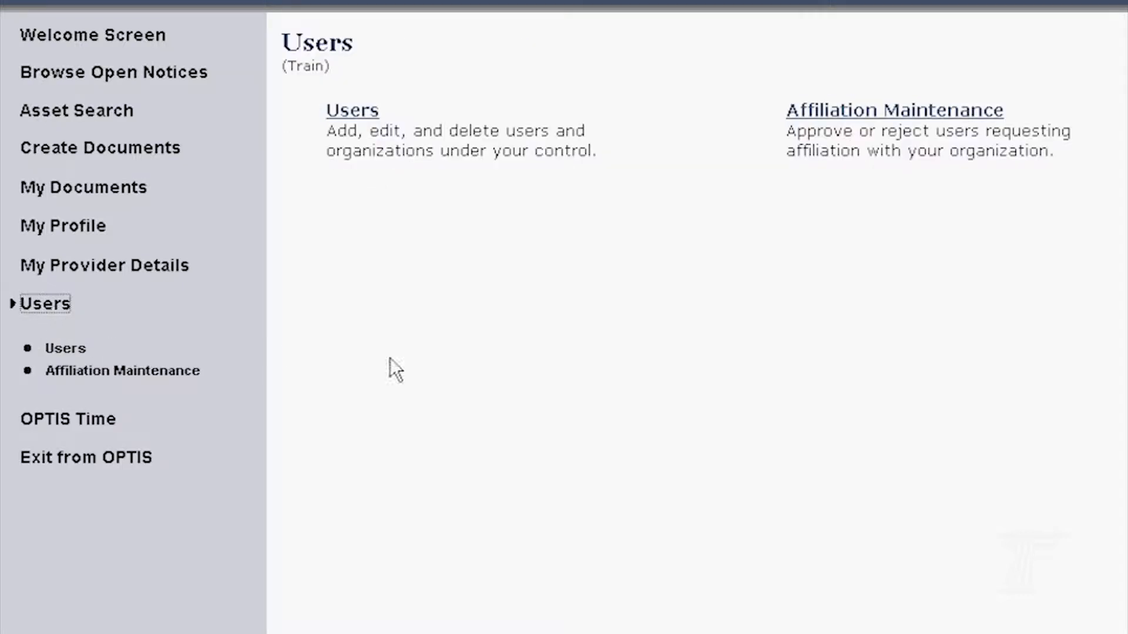
left_click(352, 112)
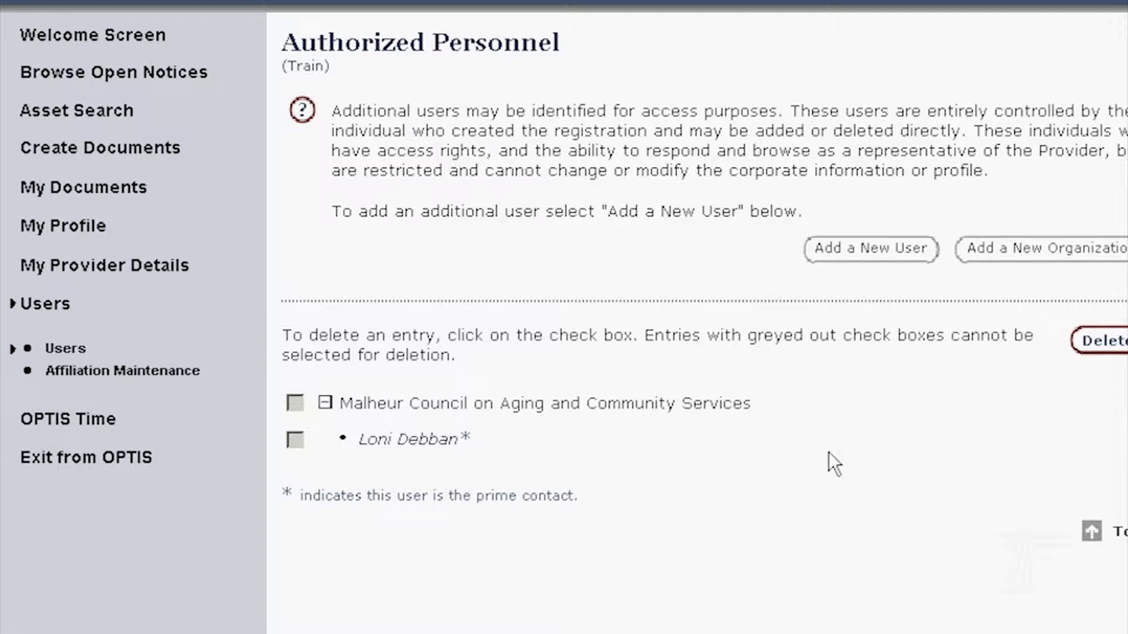
left_click(871, 256)
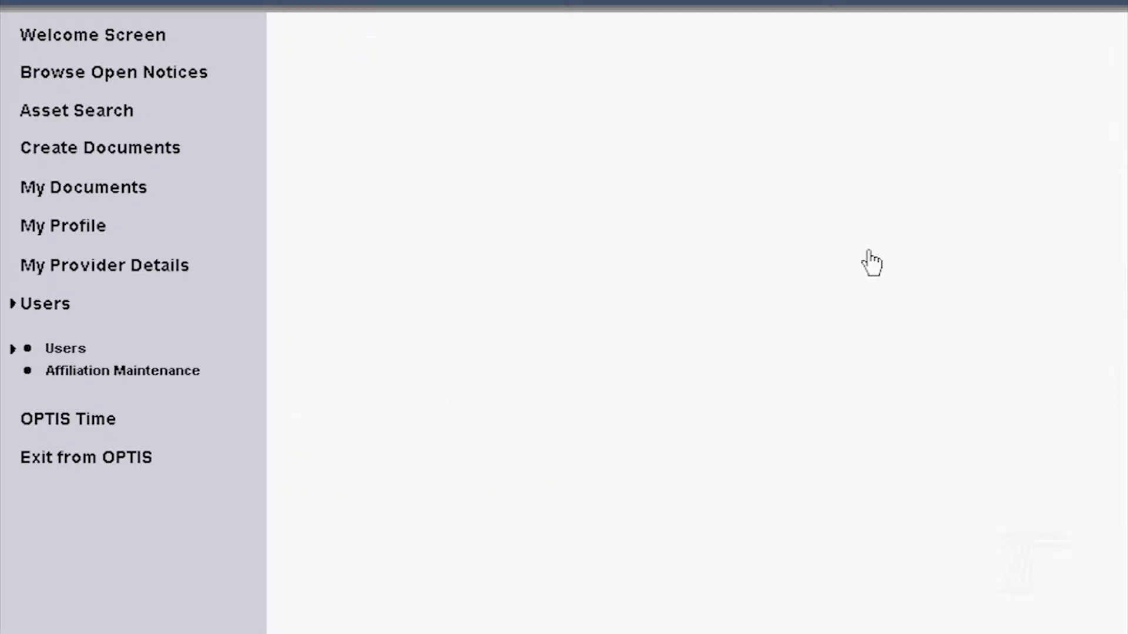
- Enter the title Fiscal Manager, correcting the mistyped capitalisation
scroll(1112, 483, "down", 1)
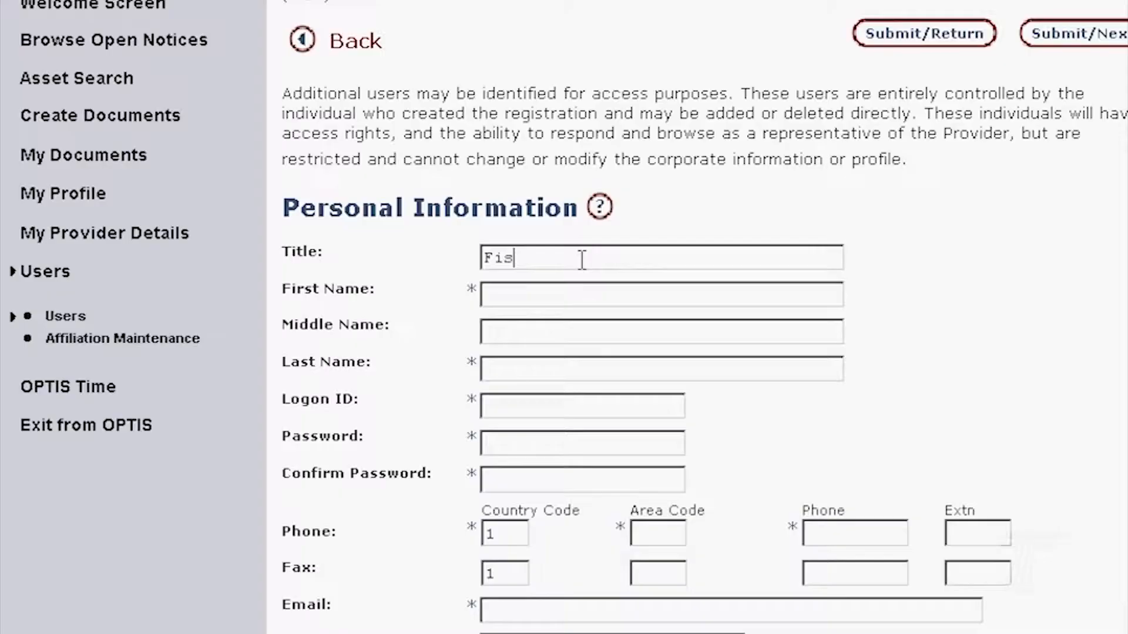
type("cal m")
key("BackSpace")
type("mANAGER")
key("BackSpace")
key("BackSpace")
key("BackSpace")
key("BackSpace")
key("BackSpace")
key("BackSpace")
key("BackSpace")
type("Manager")
- Fill in the new user's first name and last name
left_click(576, 294)
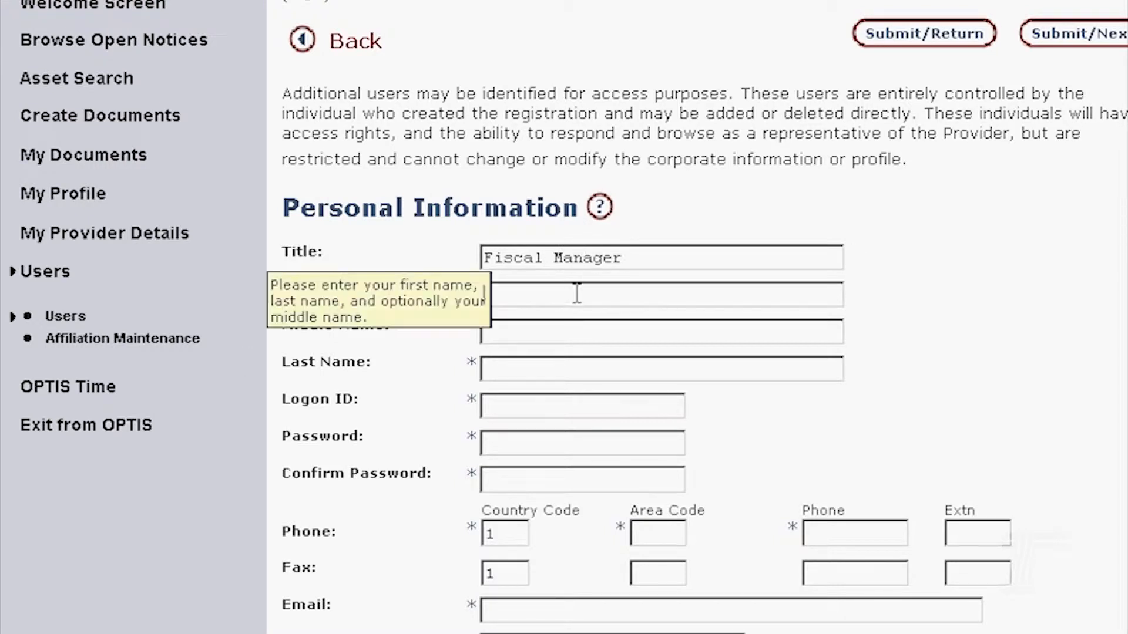
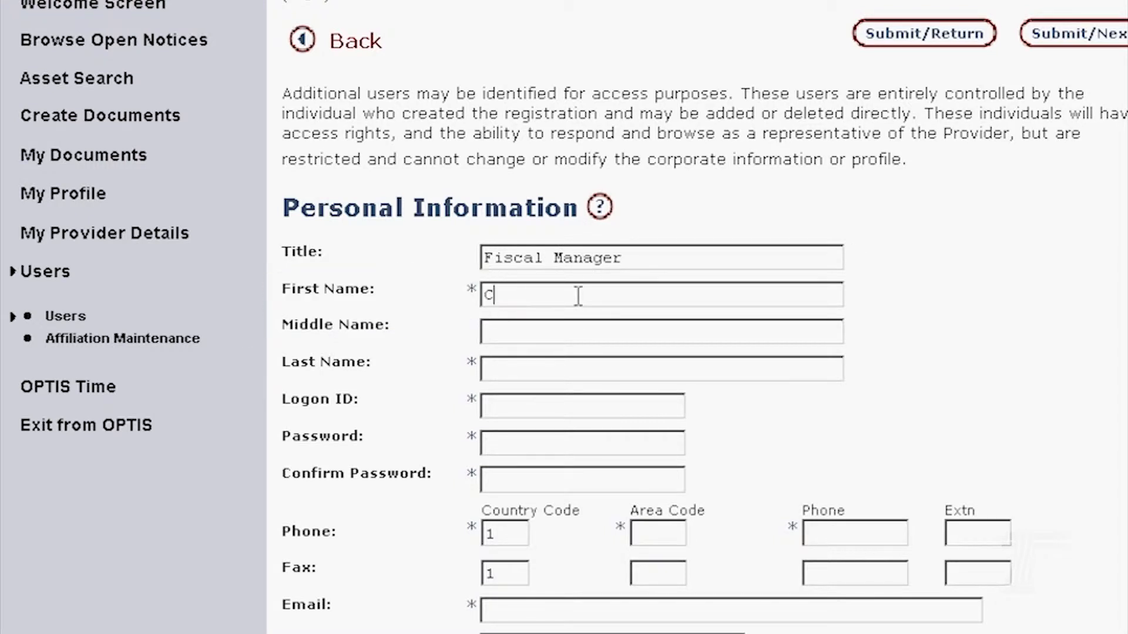
key("Tab")
key("Tab")
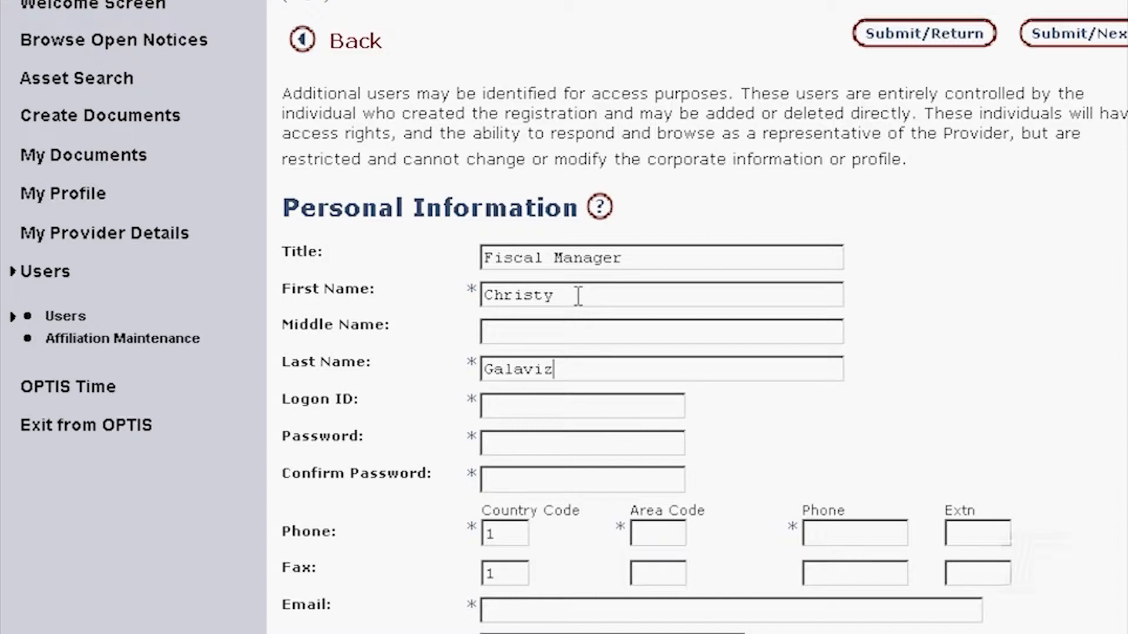
key("Tab")
- Enter the user's logon ID, password and password confirmation, then begin the phone number
type("*****")
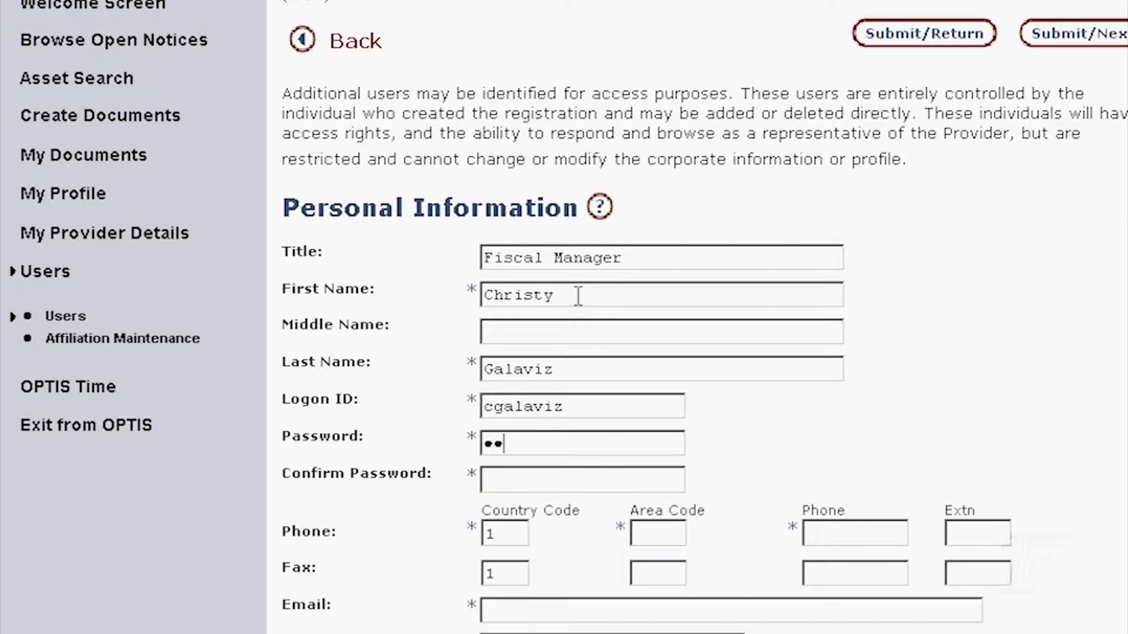
type("*****")
key("Tab")
type("*****")
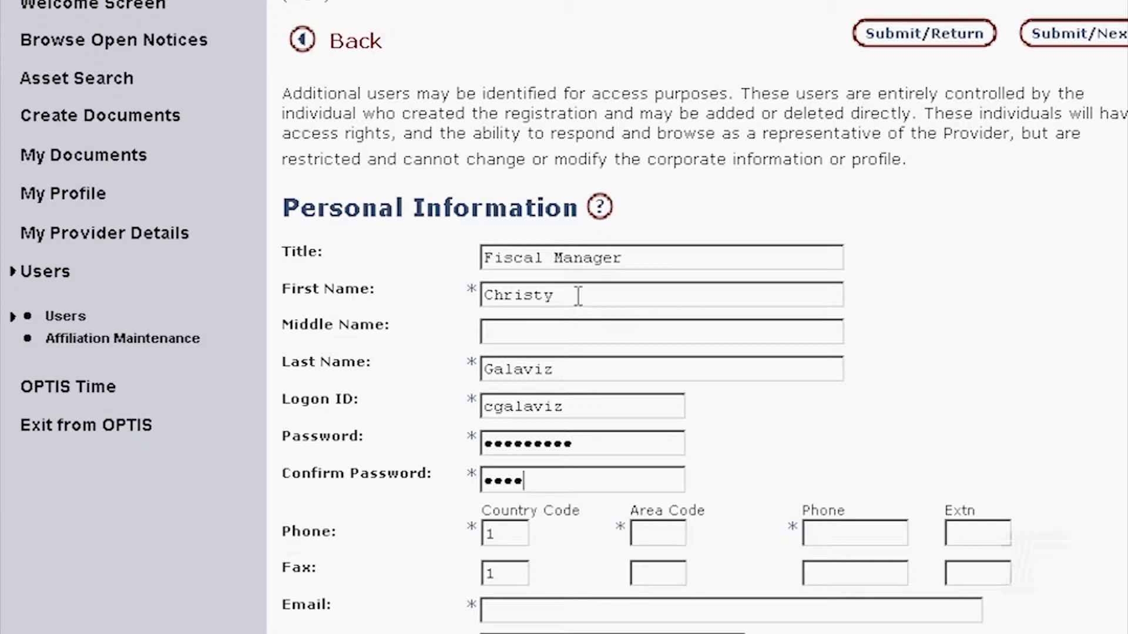
type("****")
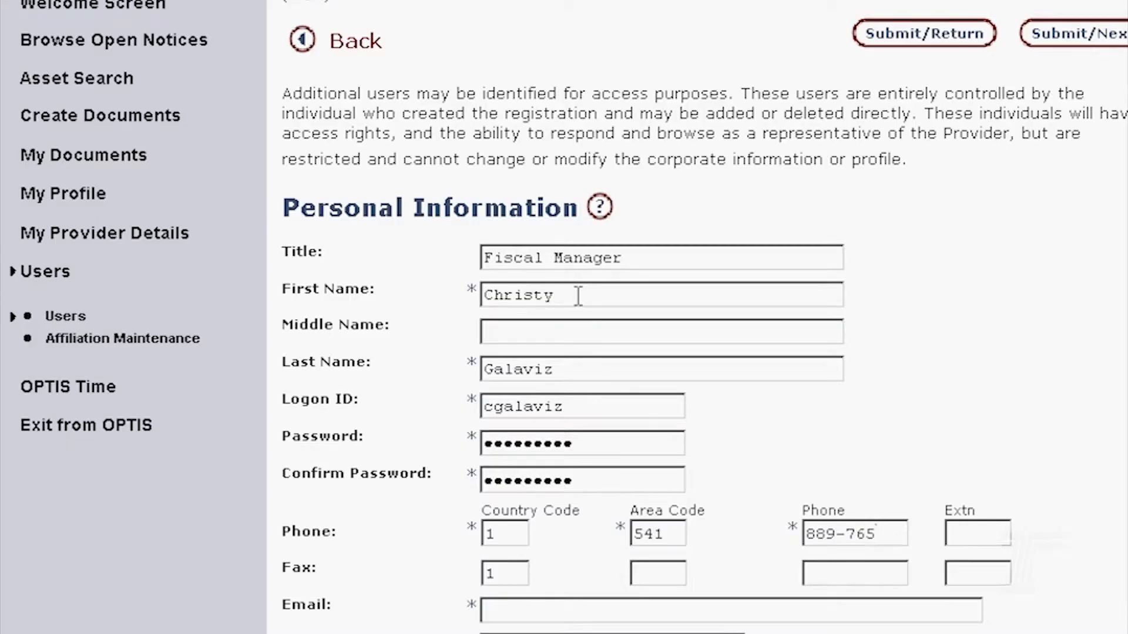
type("1")
- Type the new user's e-mail address into the Email field
left_click(534, 605)
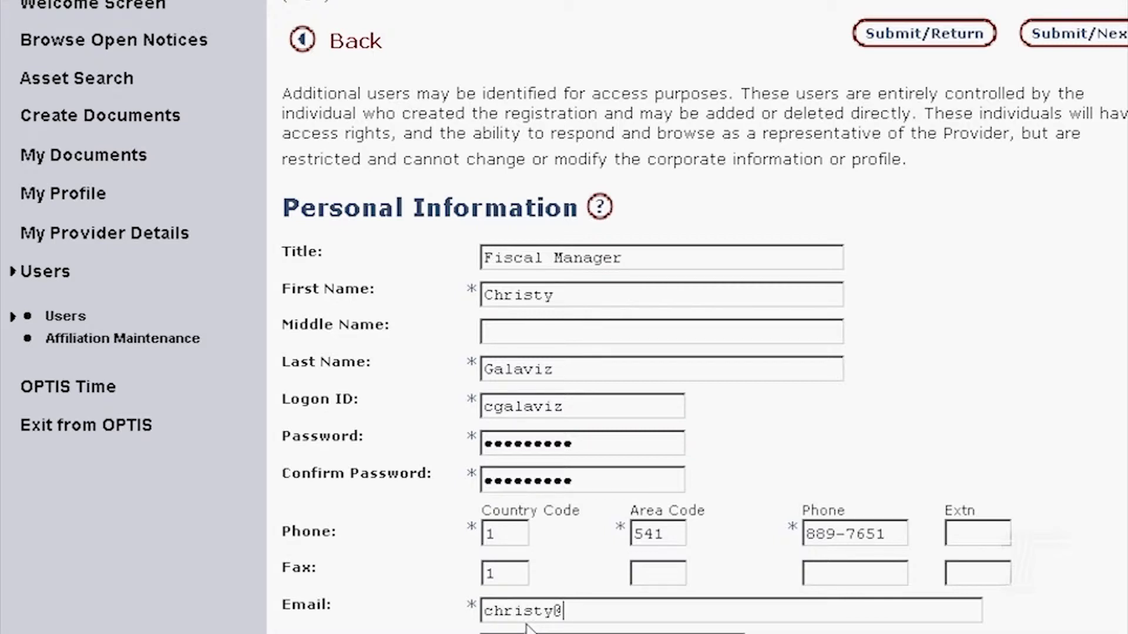
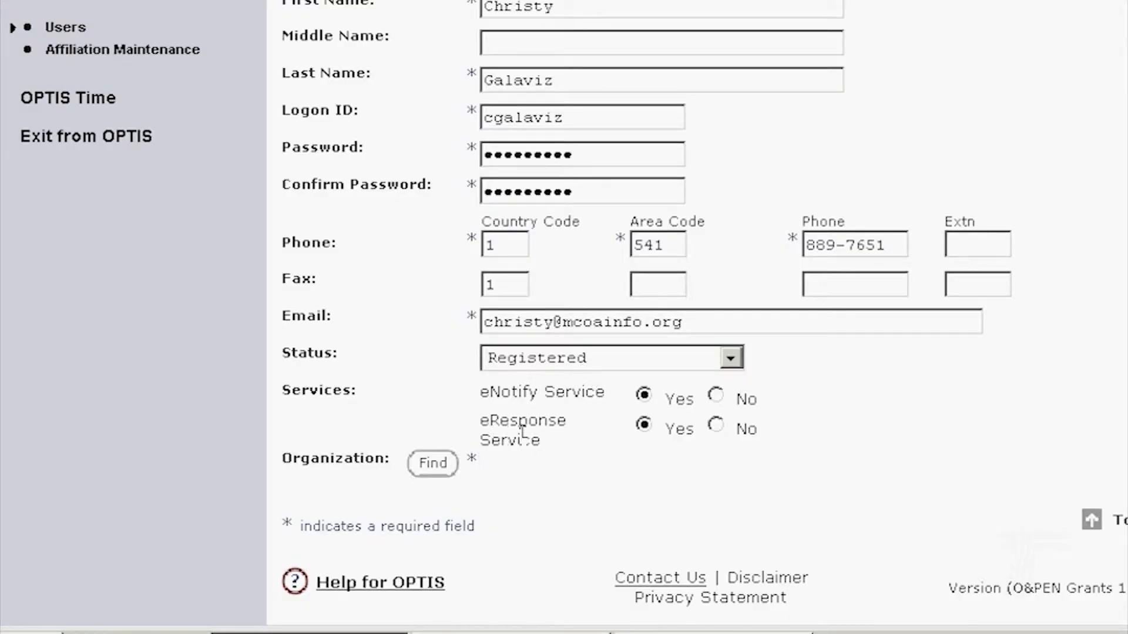
- Choose Malheur Council on Aging and Community Services as the Organization and submit the registration
left_click(436, 465)
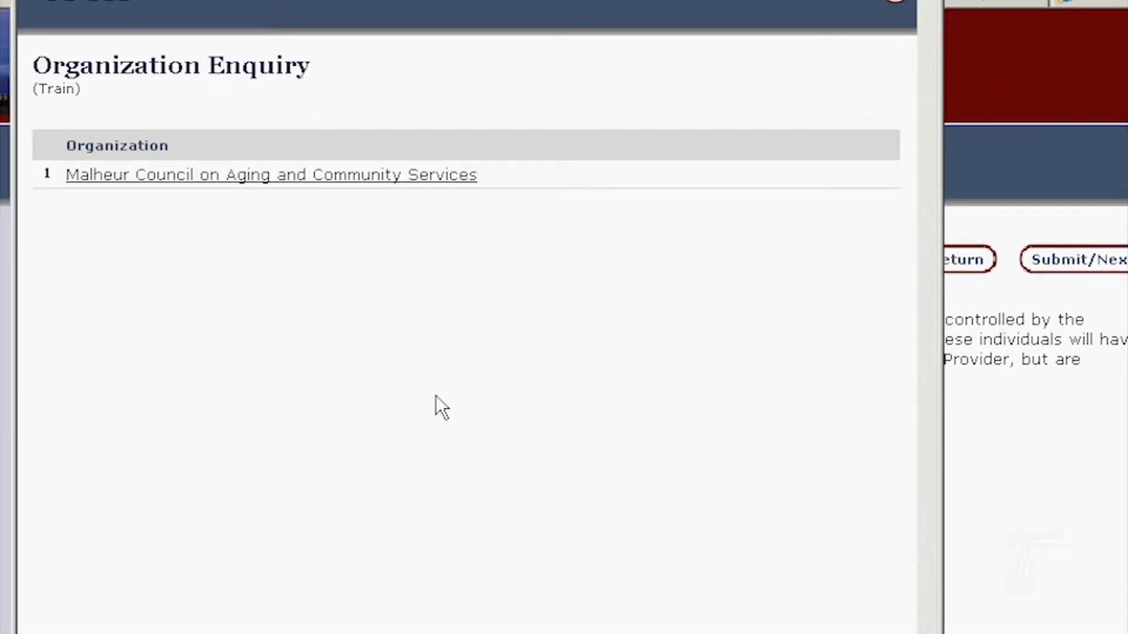
left_click(258, 176)
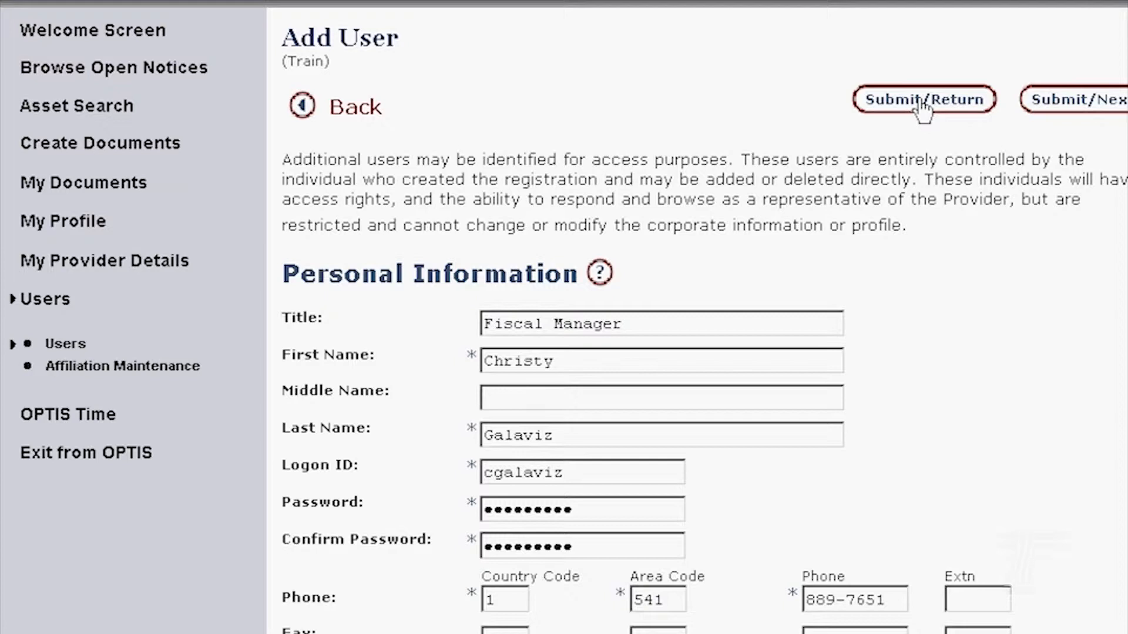
left_click(952, 112)
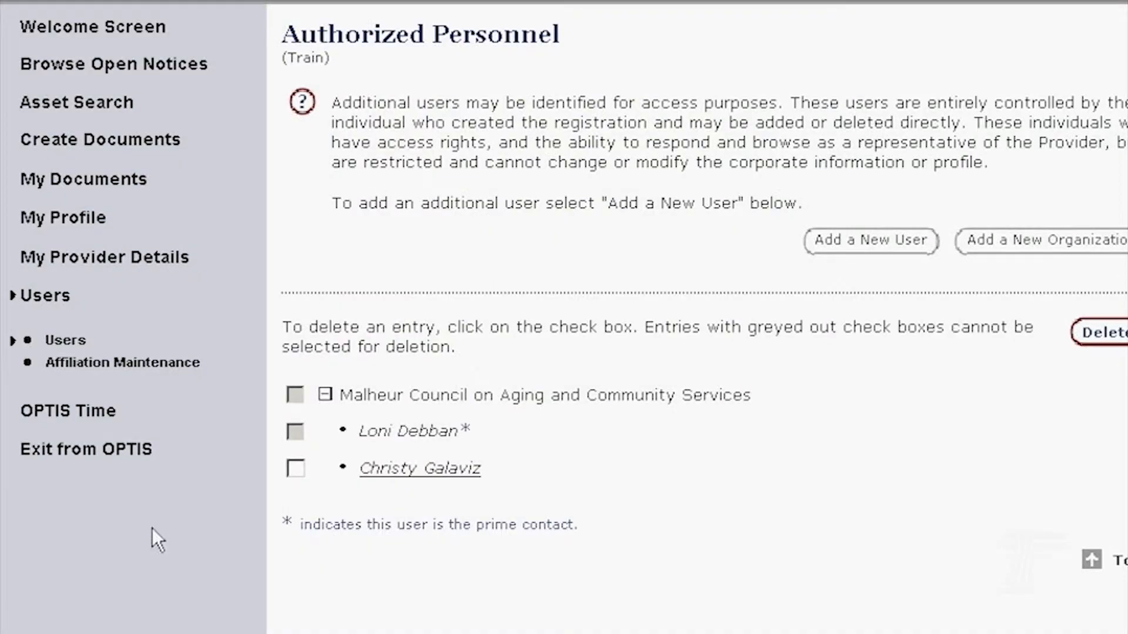
- Return to Authorized Personnel and open the new user's Personal Information record
left_click(58, 299)
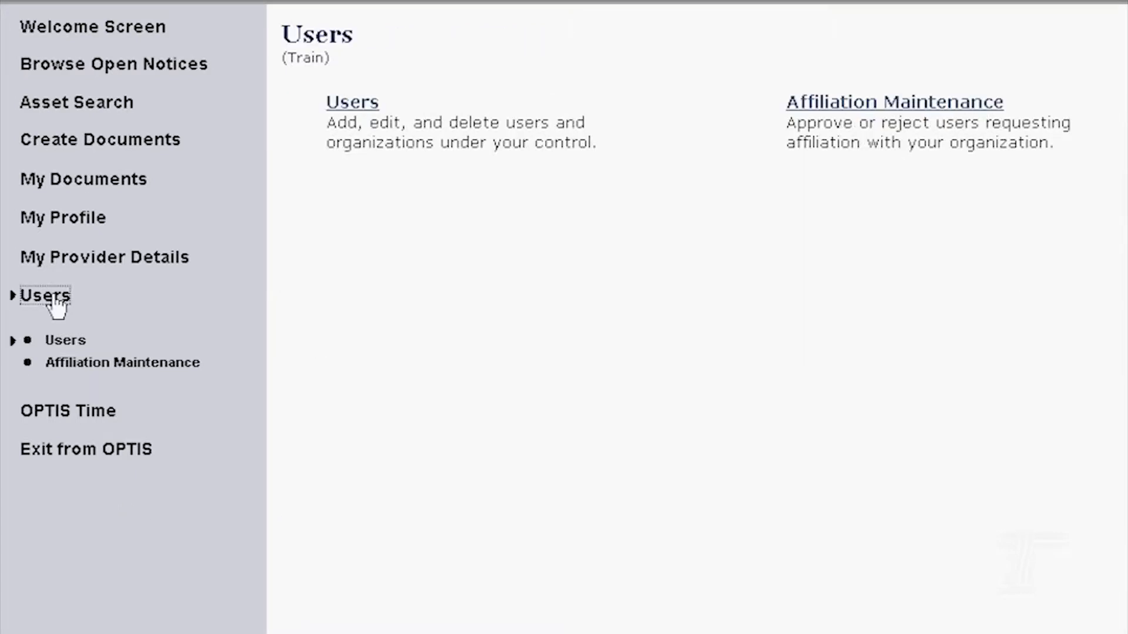
left_click(347, 109)
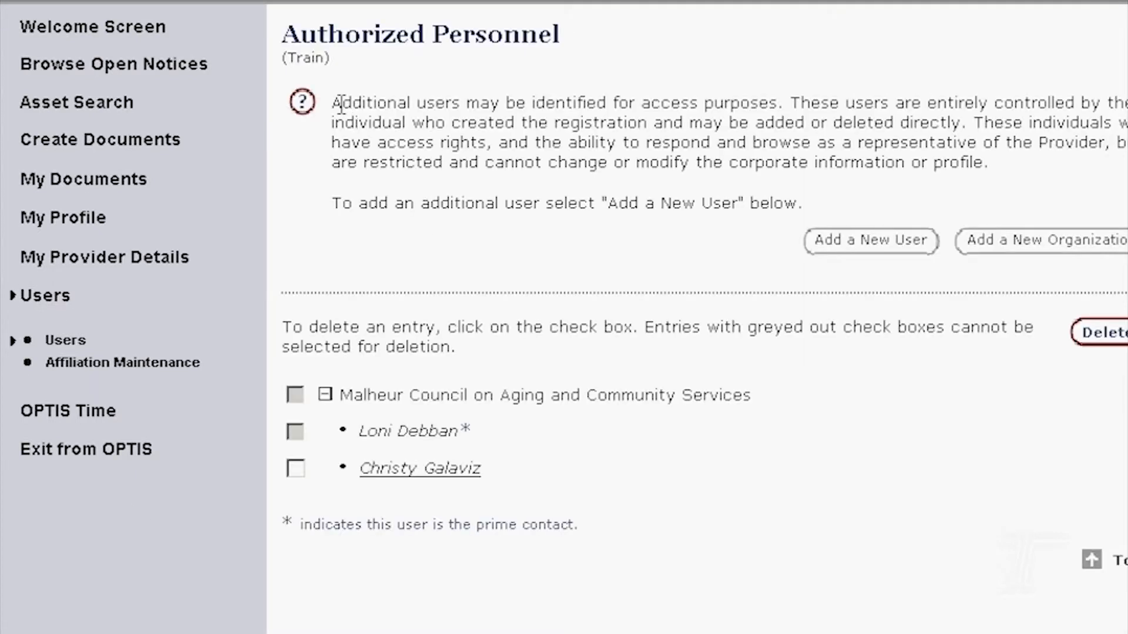
left_click(415, 470)
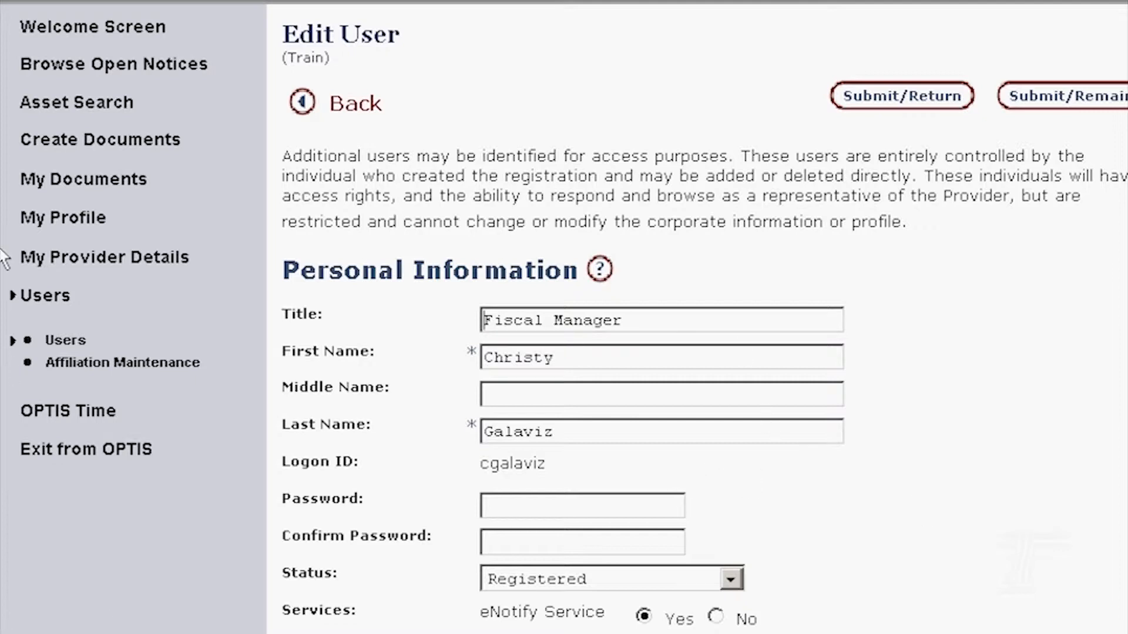
left_click(42, 296)
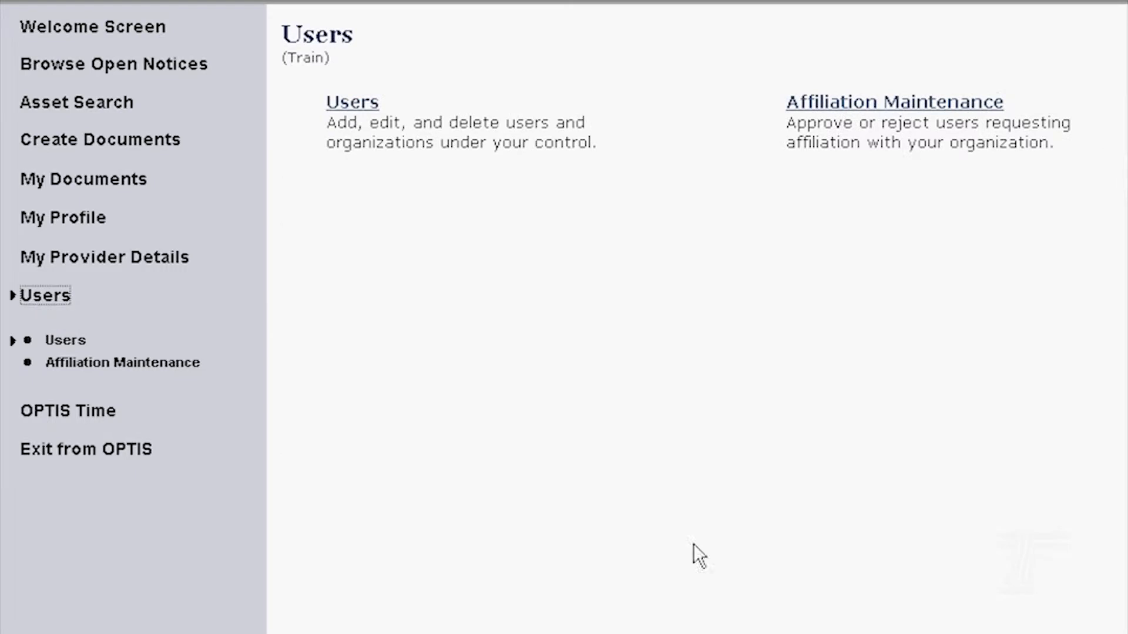
left_click(337, 107)
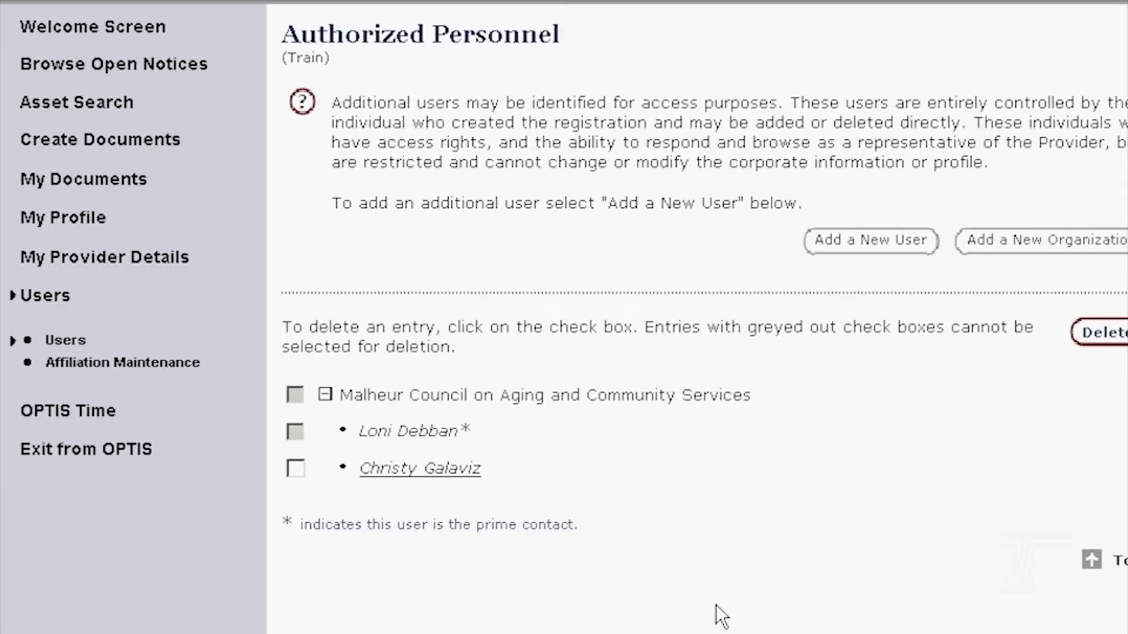
left_click(392, 470)
scroll(390, 473, "down", 2)
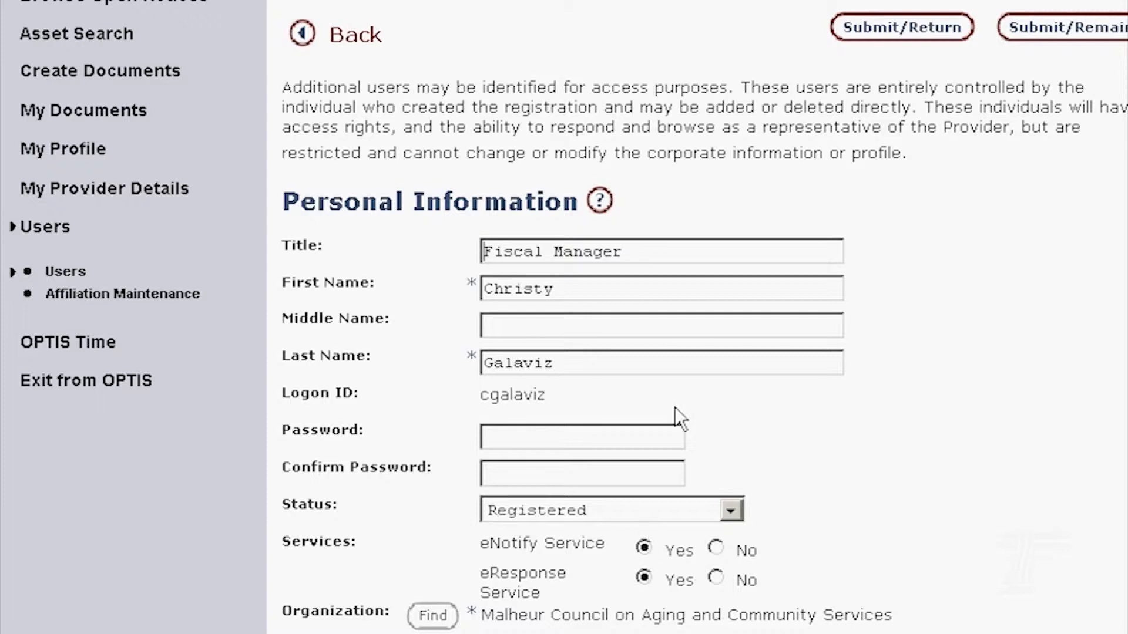
- Set the new user's Status to Validated for eResponse
left_click(740, 506)
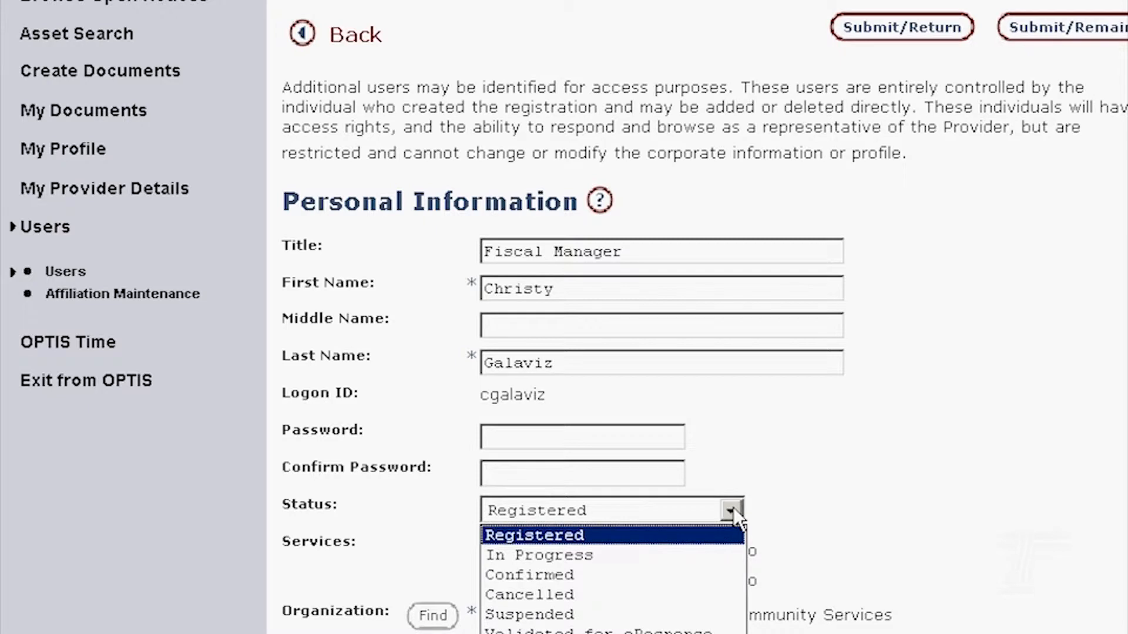
key("Return")
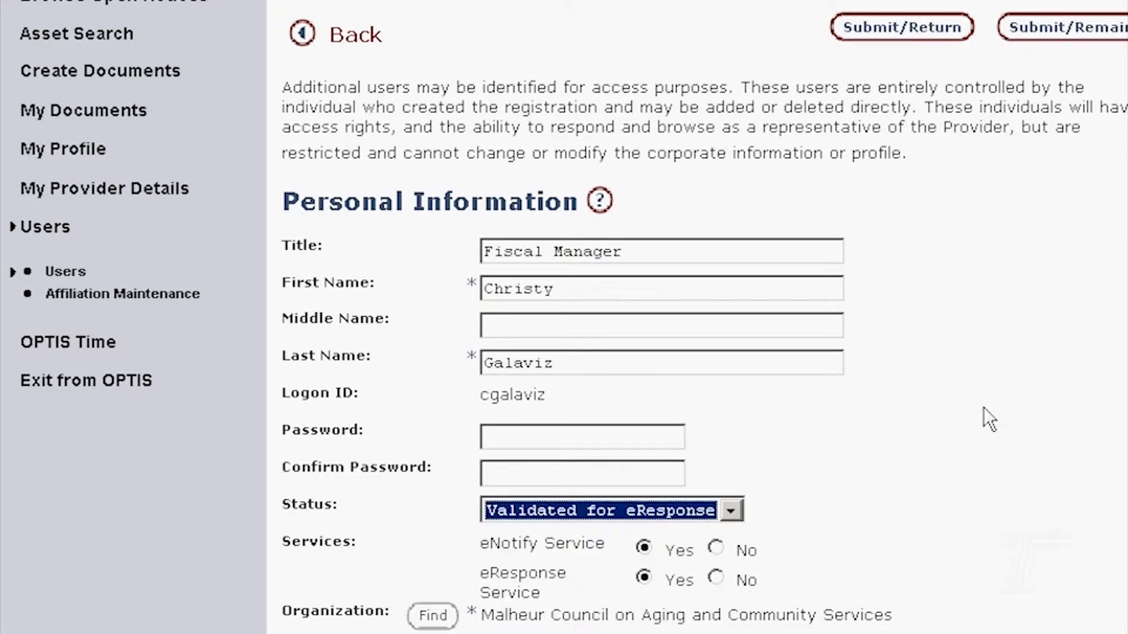
left_click(992, 389)
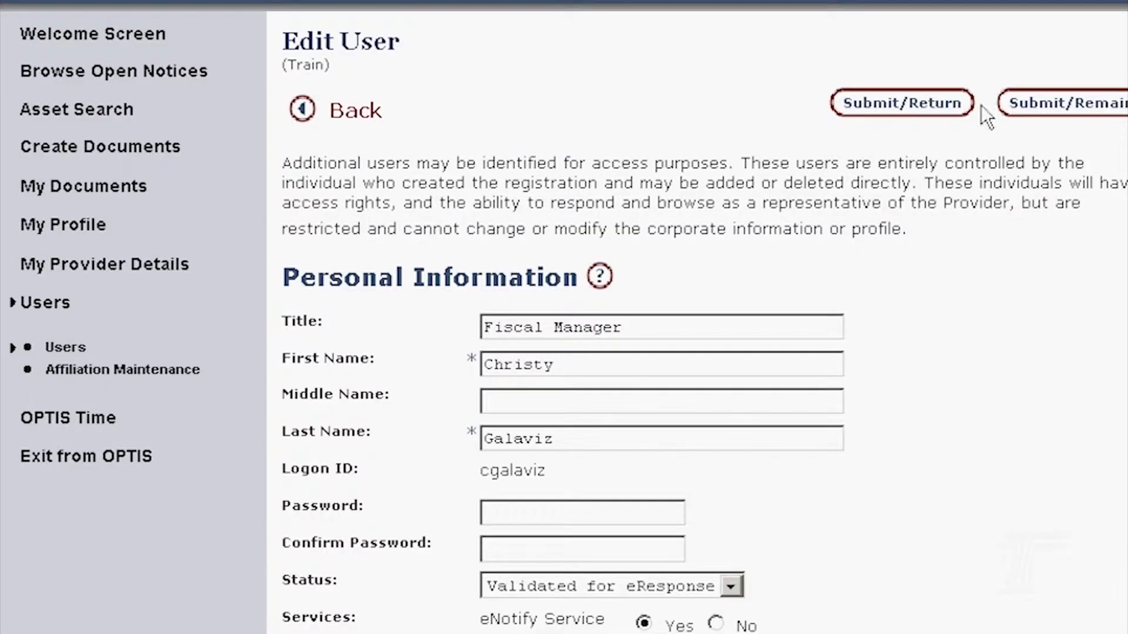
- Submit the status change, then open Organization Hierarchy under My Provider Details
left_click(936, 109)
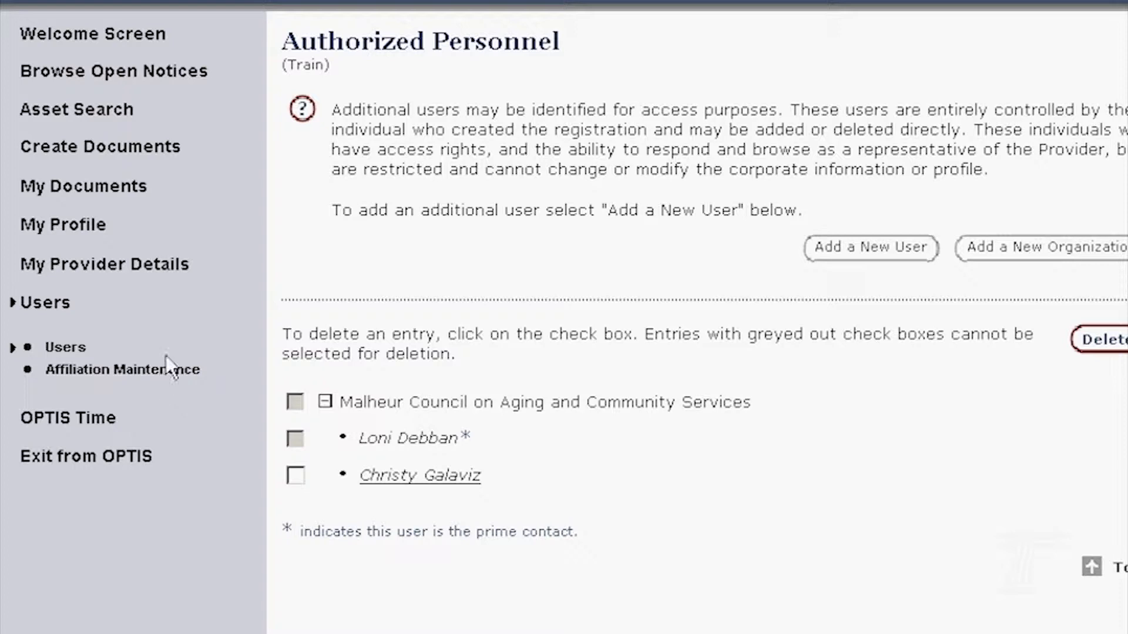
left_click(126, 266)
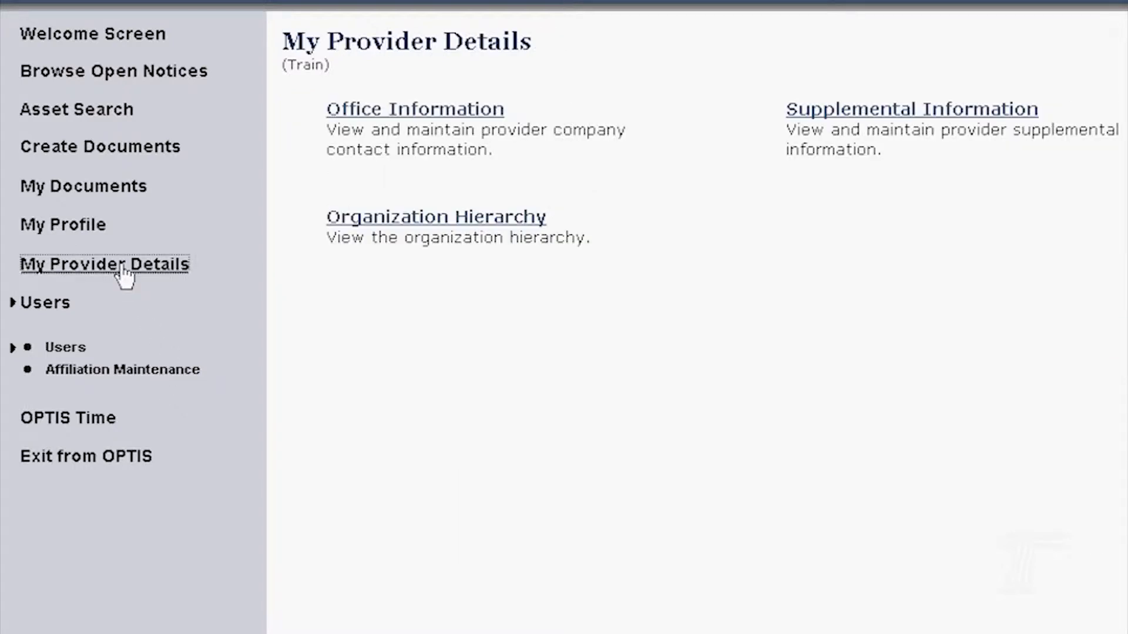
left_click(392, 218)
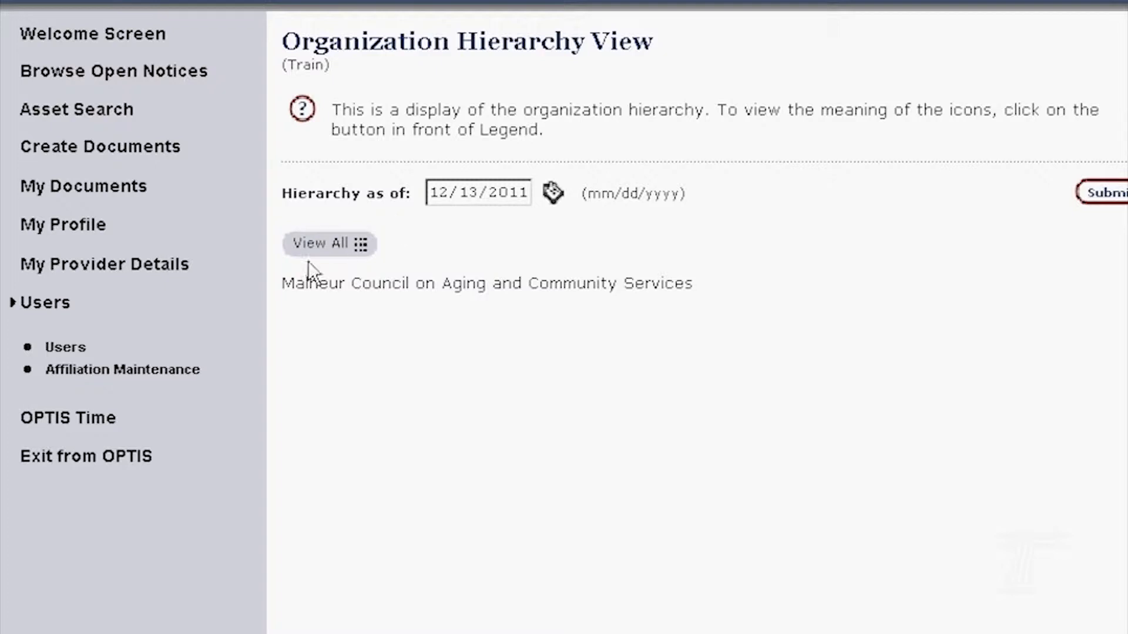
- List all users in the hierarchy and reload it as of 12/12/2011
left_click(315, 249)
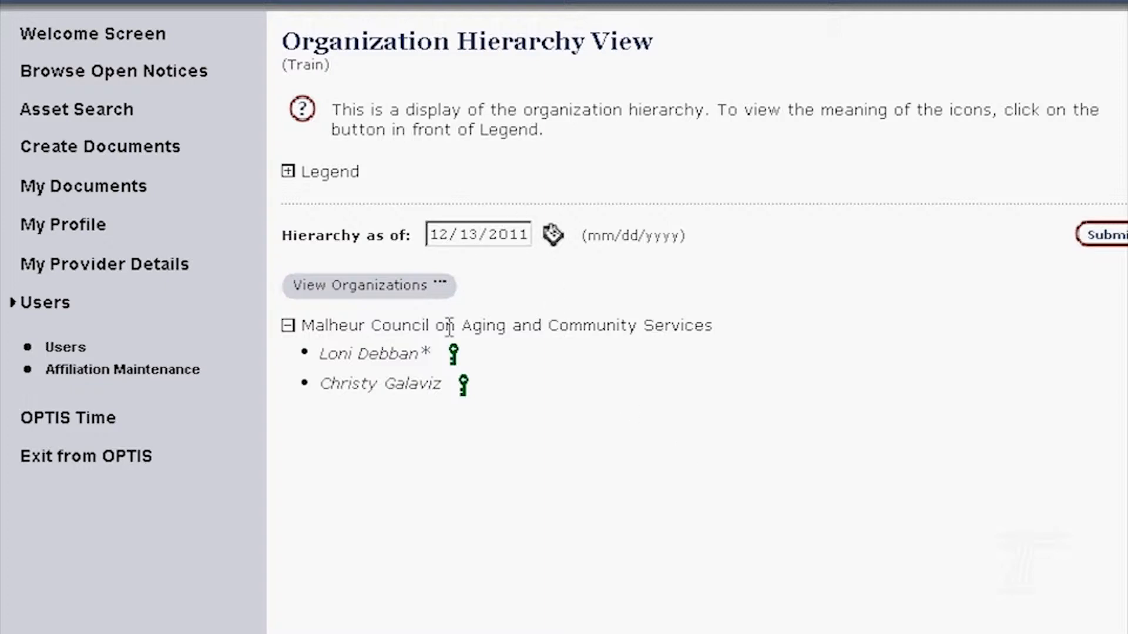
key("BackSpace")
type("2")
left_click(1103, 238)
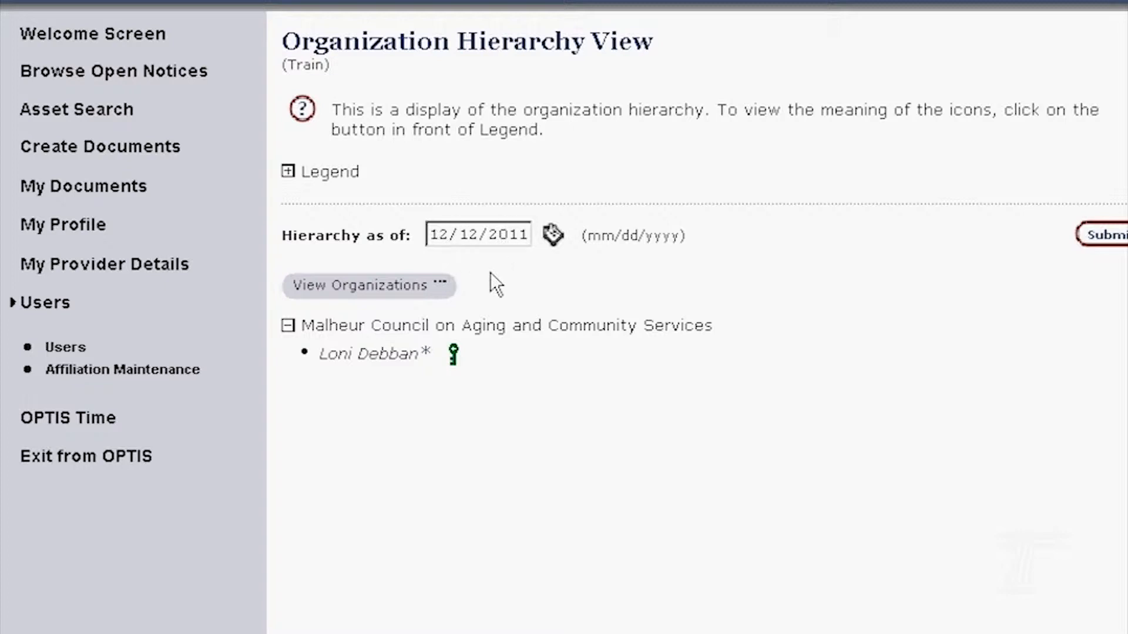
- Use the calendar to reload the hierarchy as of 12/08/2011, then 12/13/2011
left_click(553, 236)
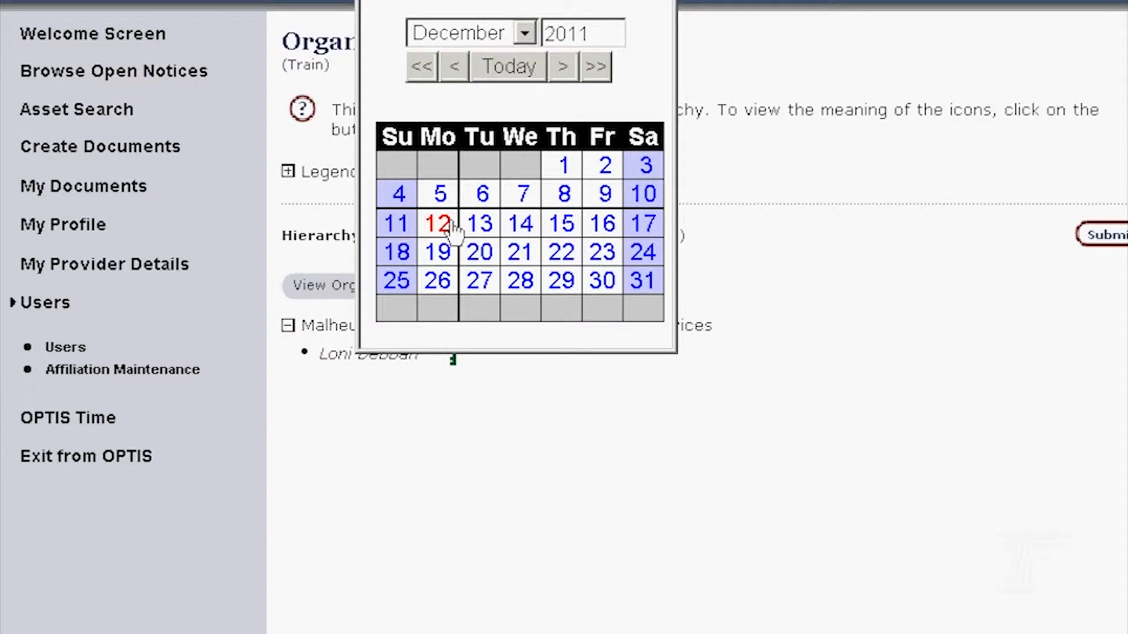
left_click(564, 198)
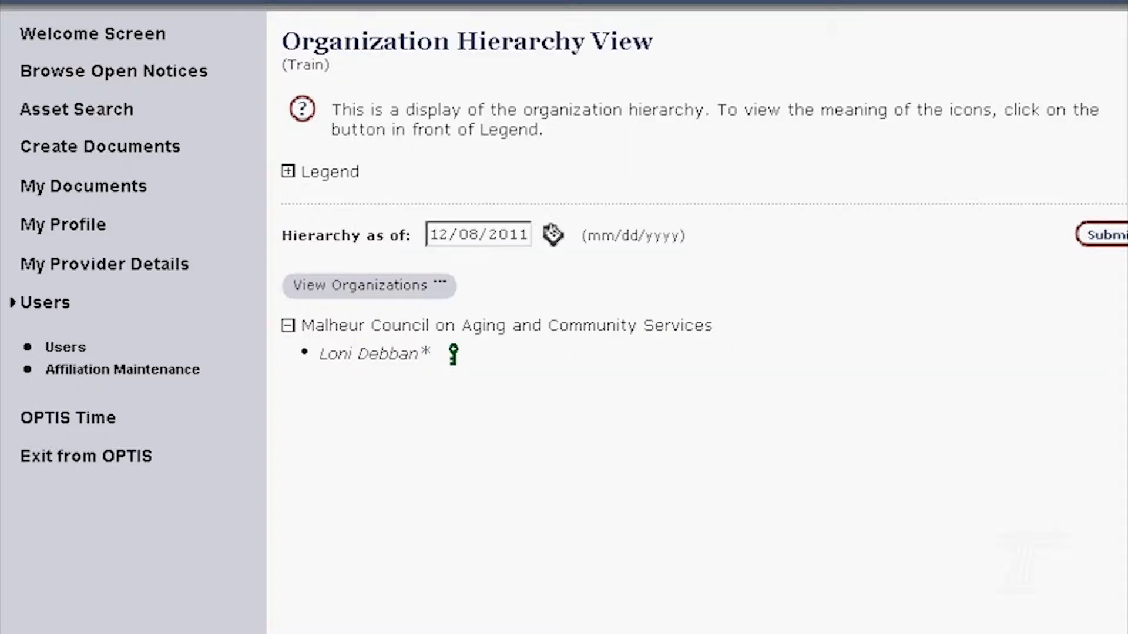
left_click(1107, 238)
left_click(552, 236)
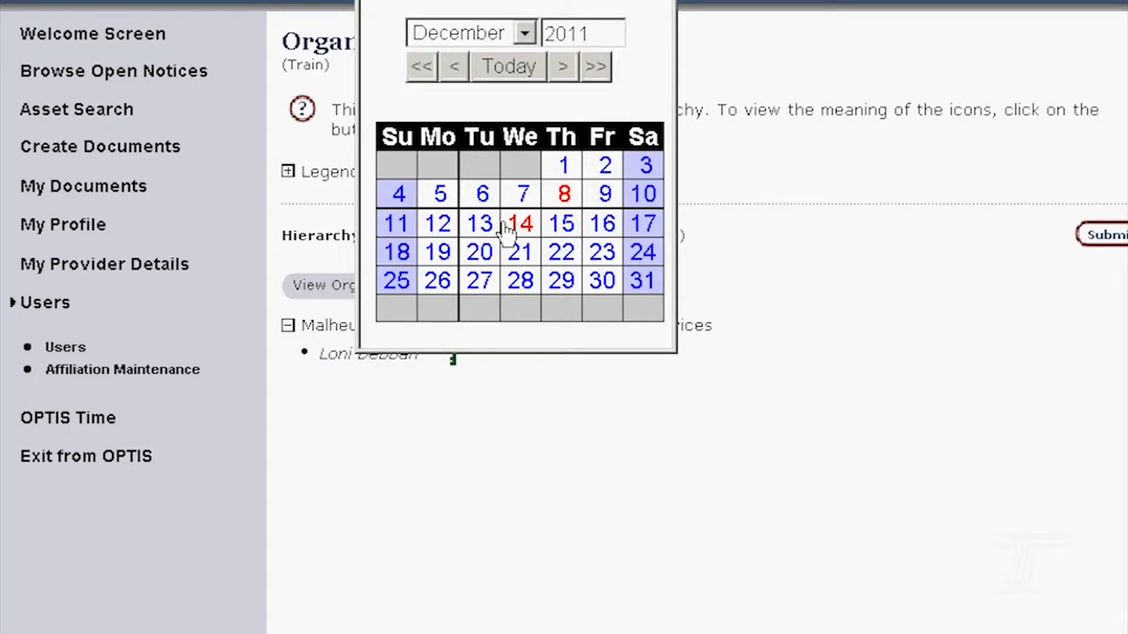
left_click(480, 225)
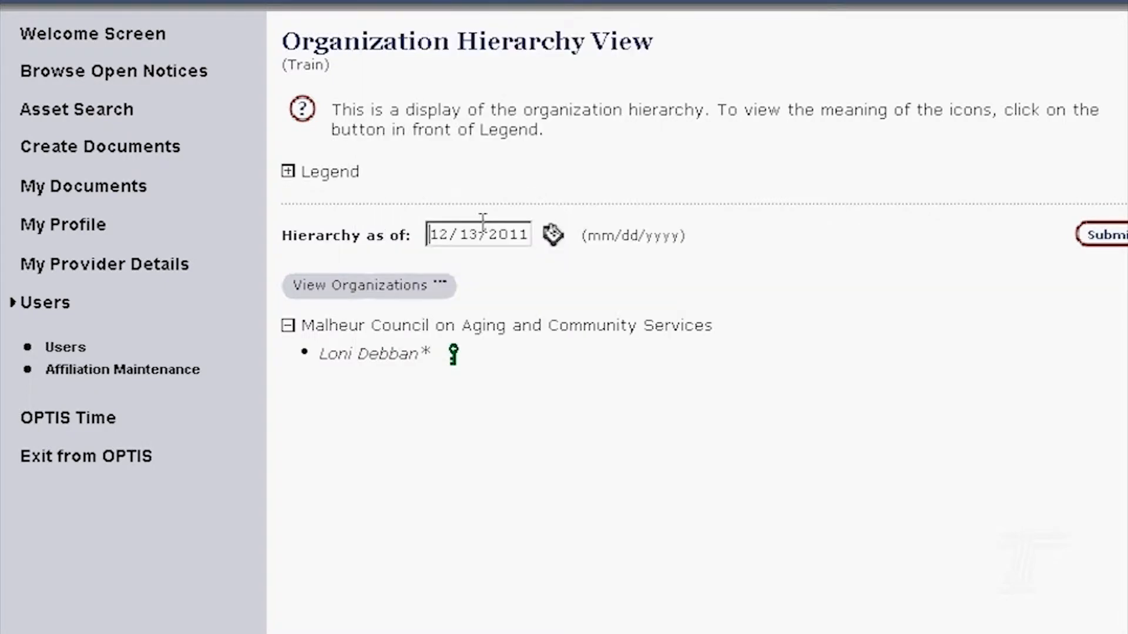
left_click(1095, 235)
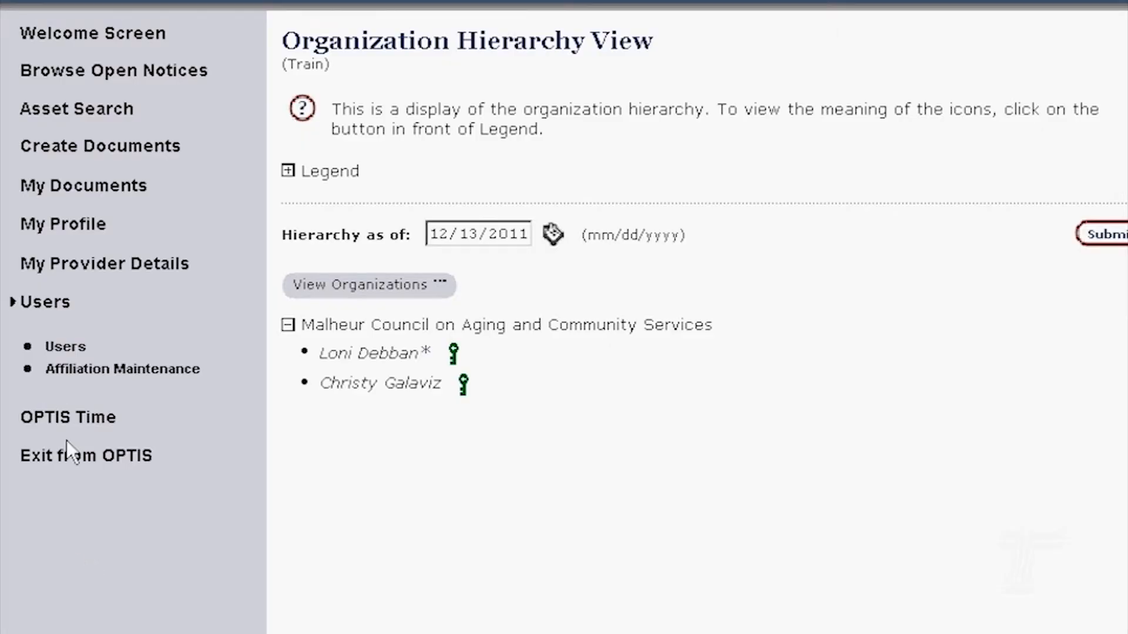
- Log out of OPTIS and return to the OPTIS home page
left_click(66, 461)
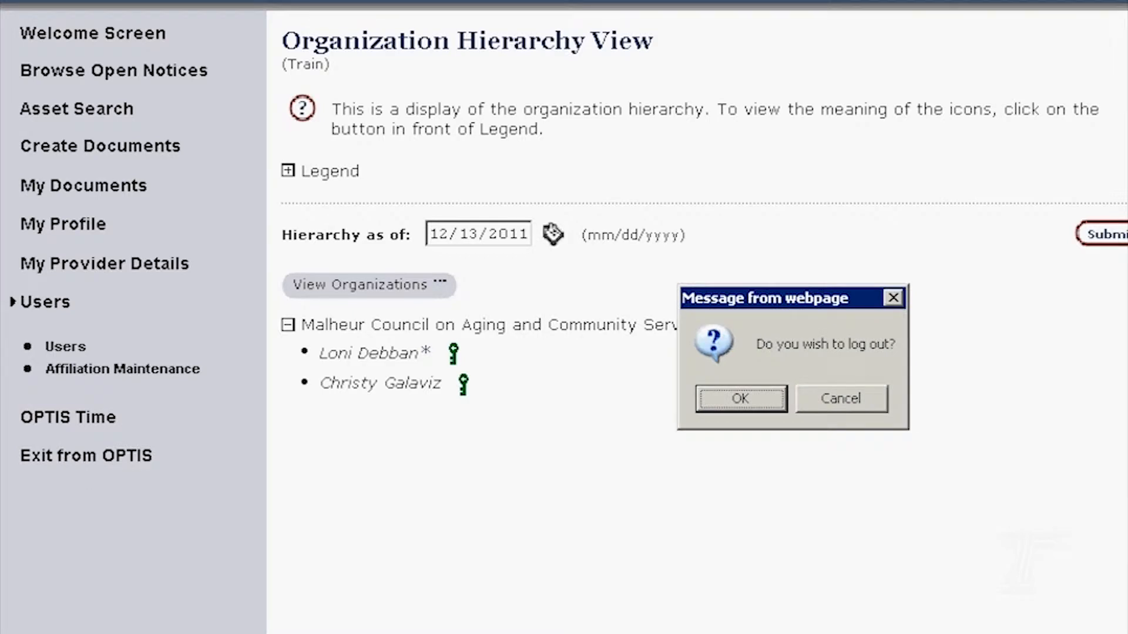
left_click(738, 400)
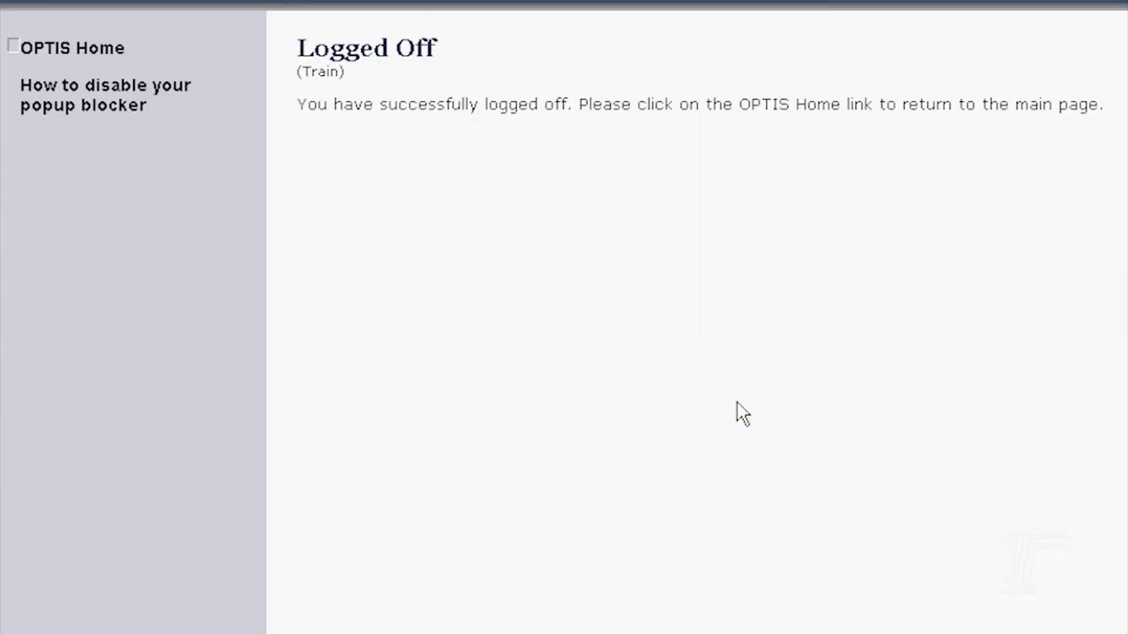
left_click(97, 51)
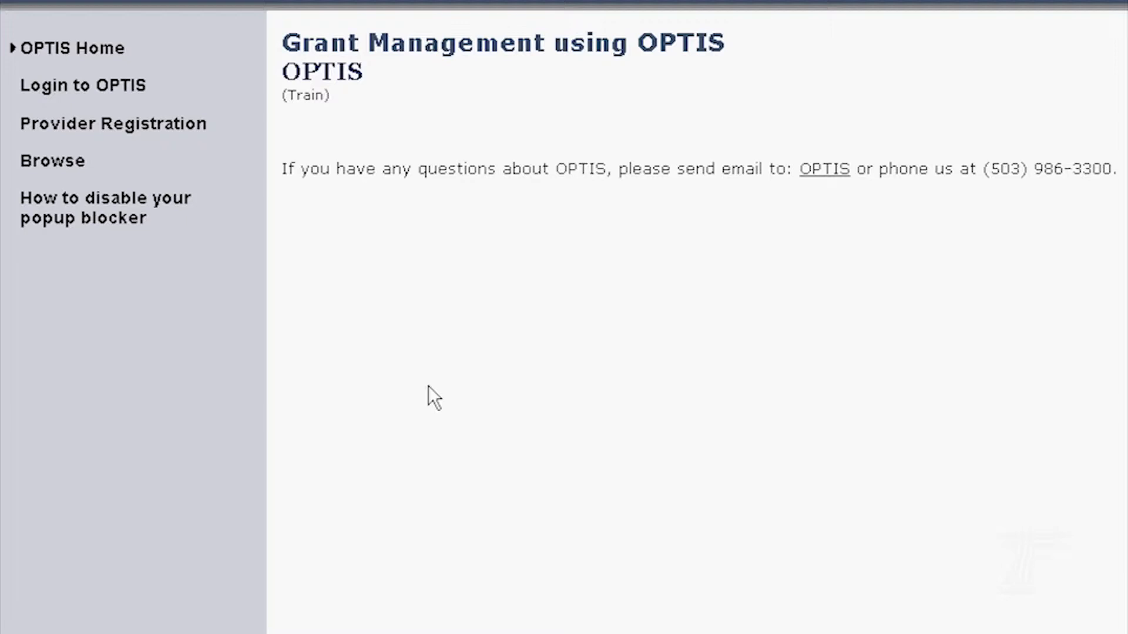
- Start a provider registration requesting the Email Notification and Electronic Response eServices
left_click(114, 135)
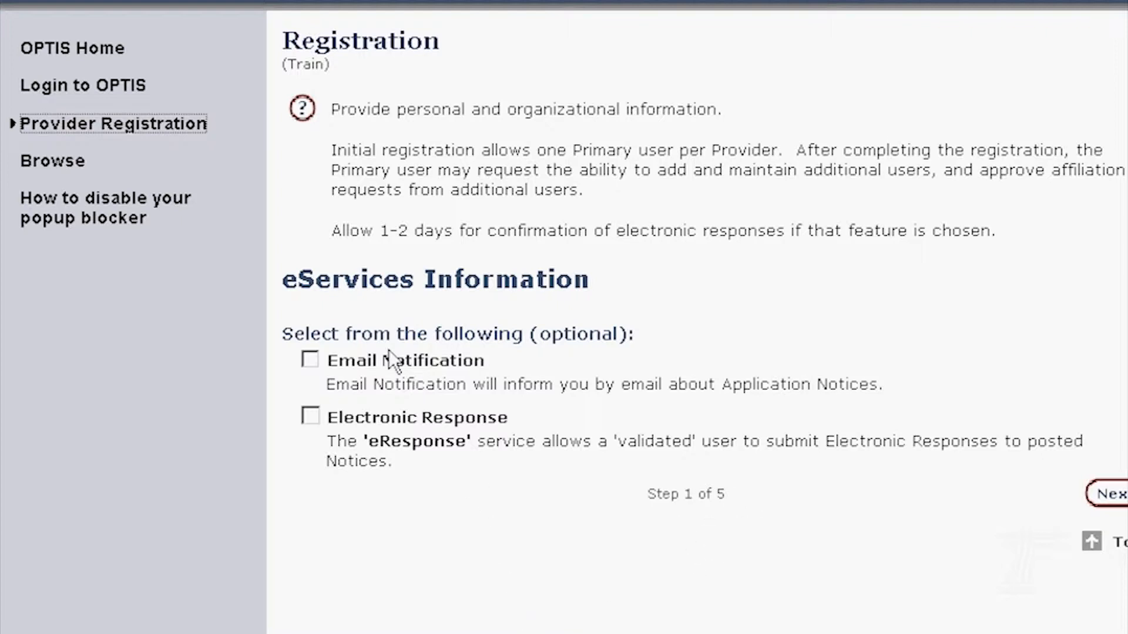
left_click(312, 361)
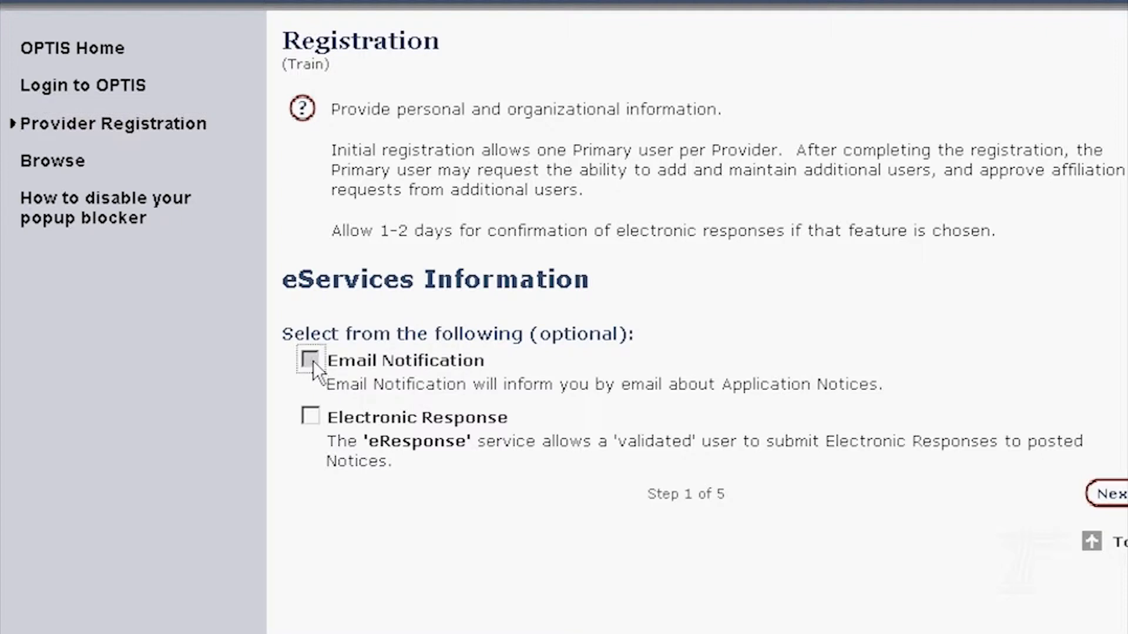
left_click(311, 417)
left_click(1107, 494)
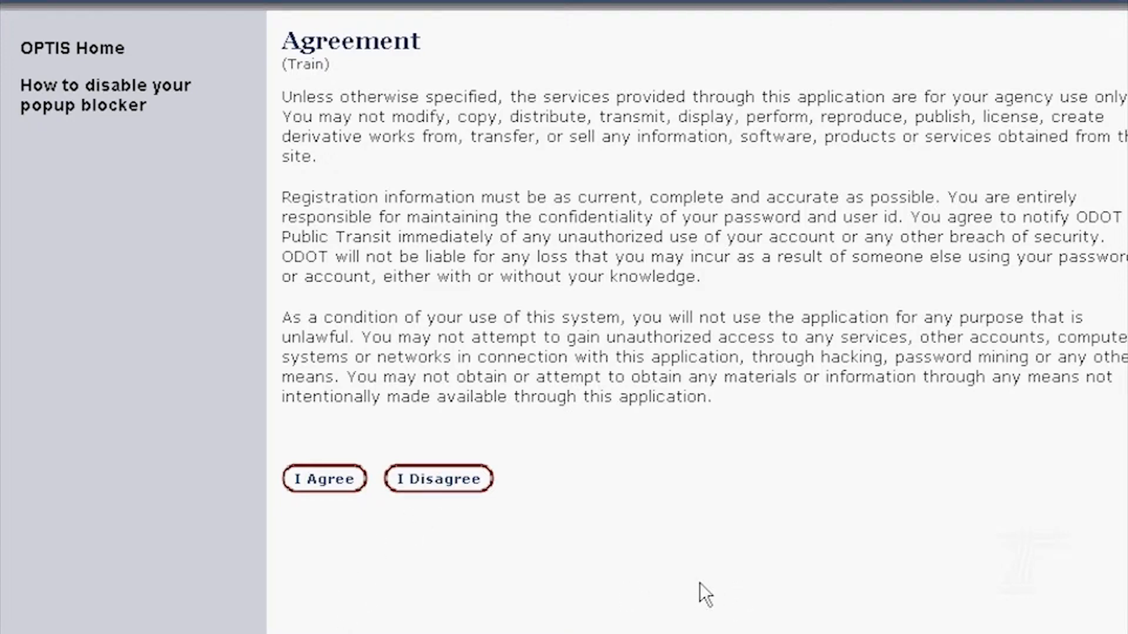
- Accept the usage agreement and enter the applicant's first name, surname and chosen user name
left_click(329, 480)
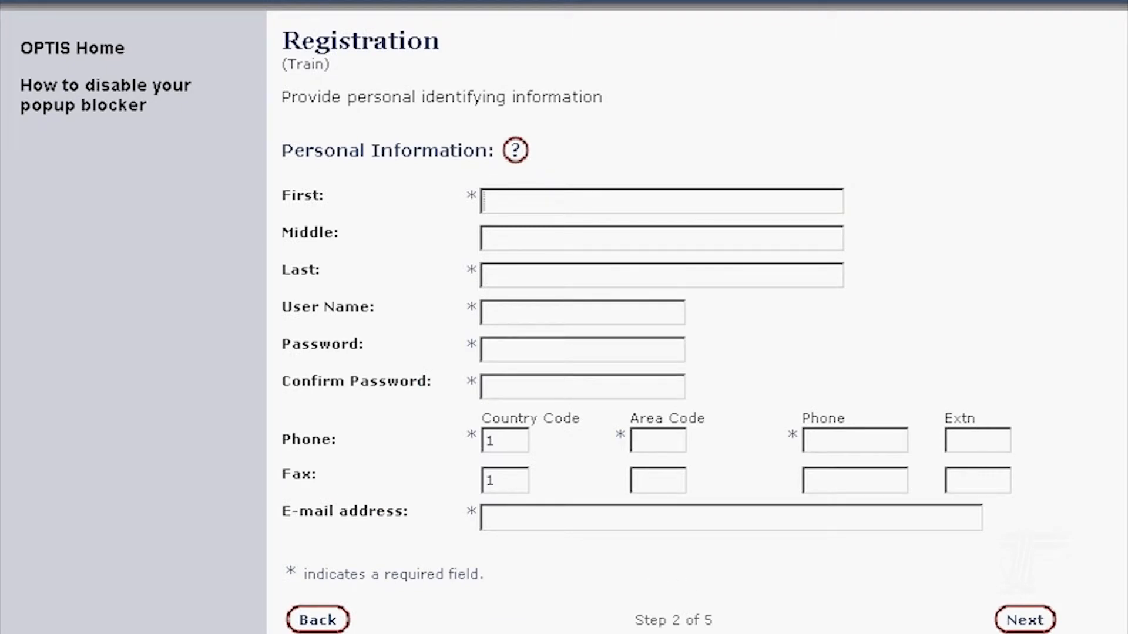
key("Tab")
key("Tab")
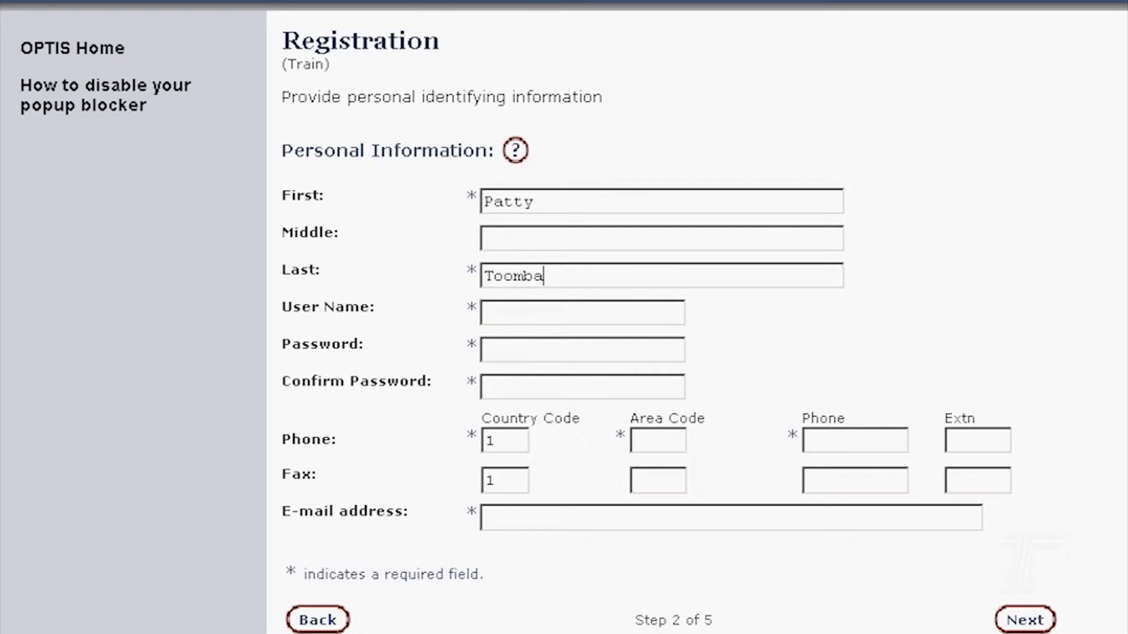
key("BackSpace")
left_click(484, 312)
- Enter and confirm the account password, then fill in the applicant's phone number and e-mail address
left_click(484, 350)
type("•••••••••")
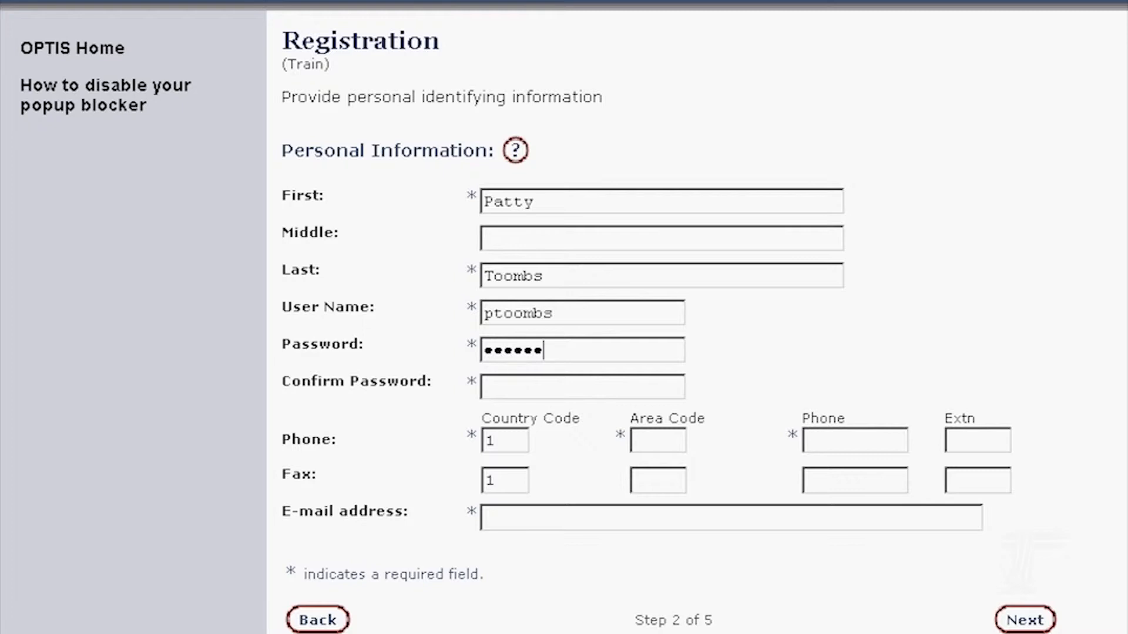
type("•")
left_click(484, 387)
type("••••••••••")
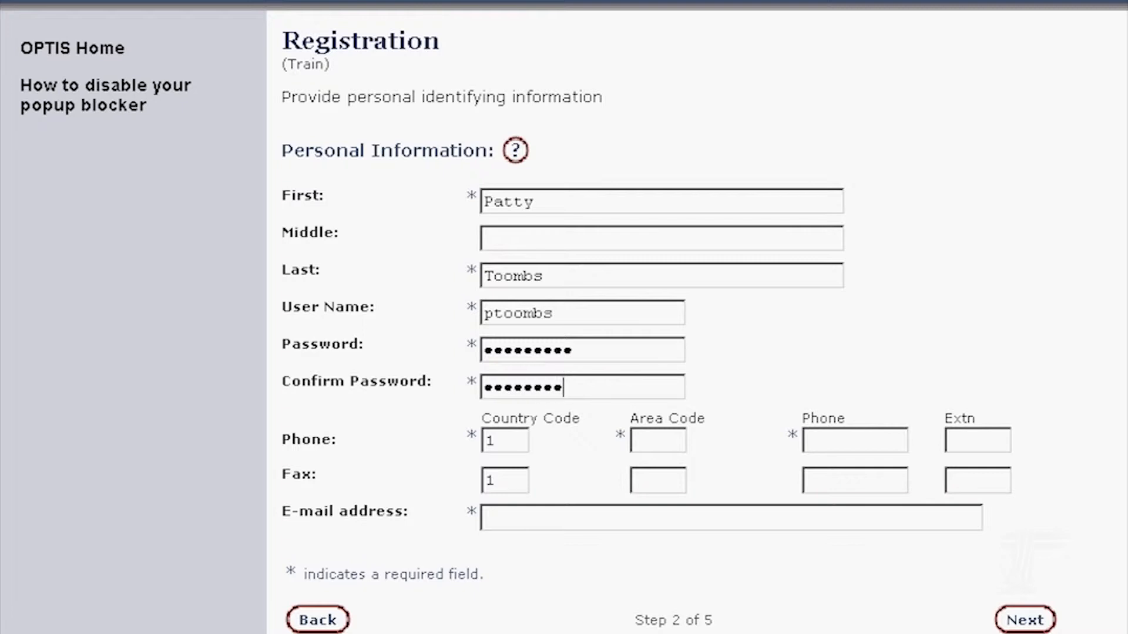
key("Tab")
key("Tab")
key("Tab")
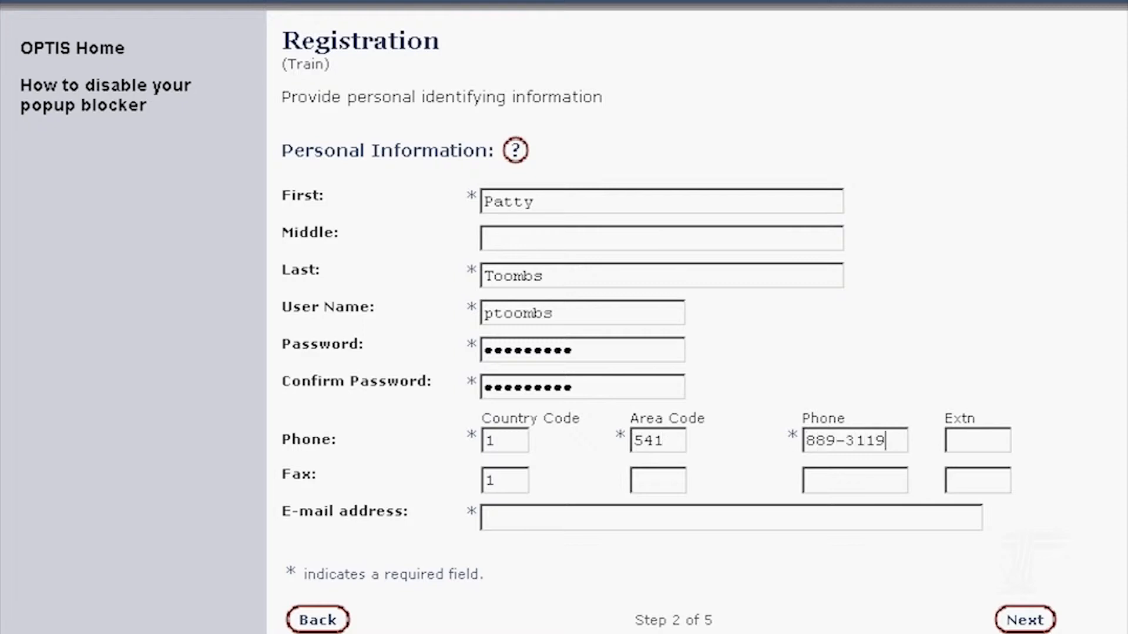
key("Tab")
key("Tab")
key("Tab")
key("Tab")
key("Tab")
key("Tab")
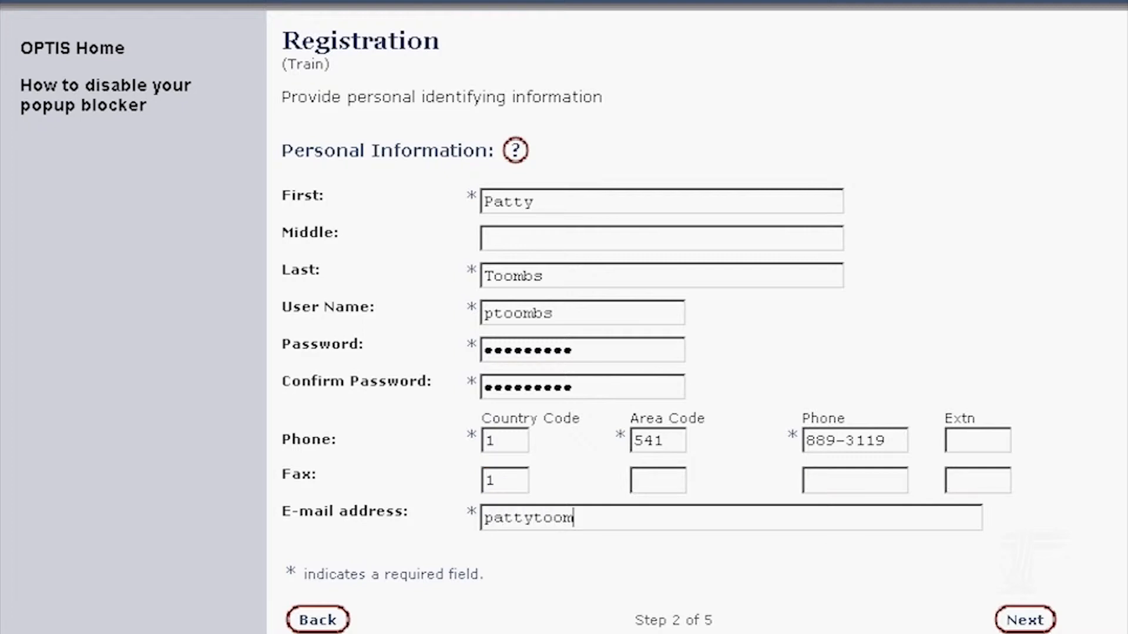
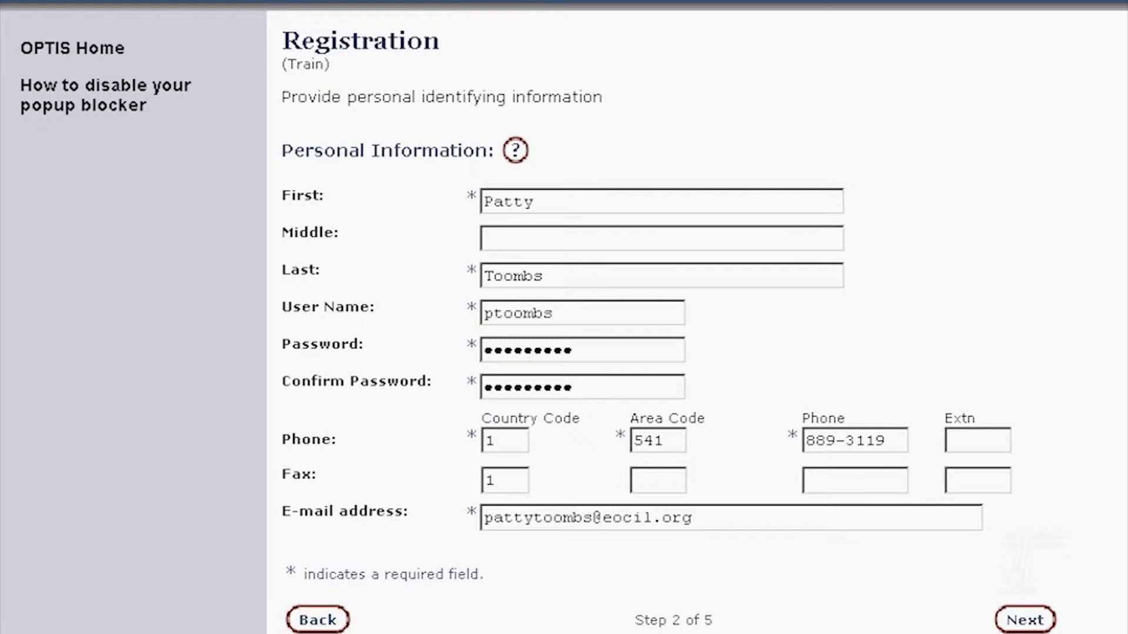
- Submit the personal details, keep New Registration over the possible duplicate, and confirm the person record
left_click(1027, 620)
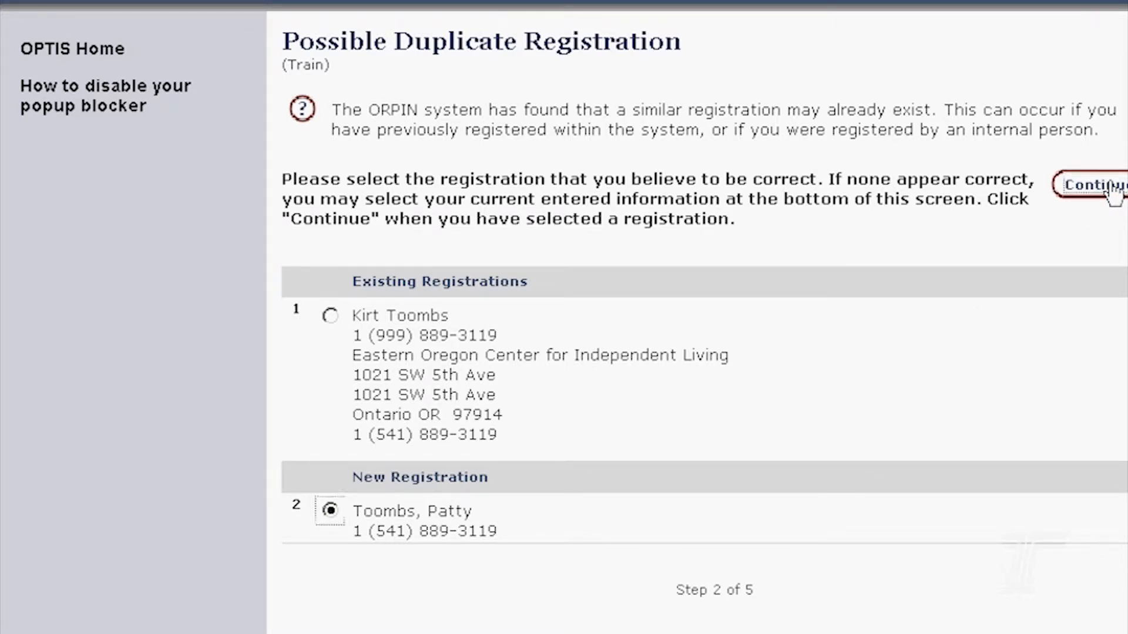
left_click(1113, 187)
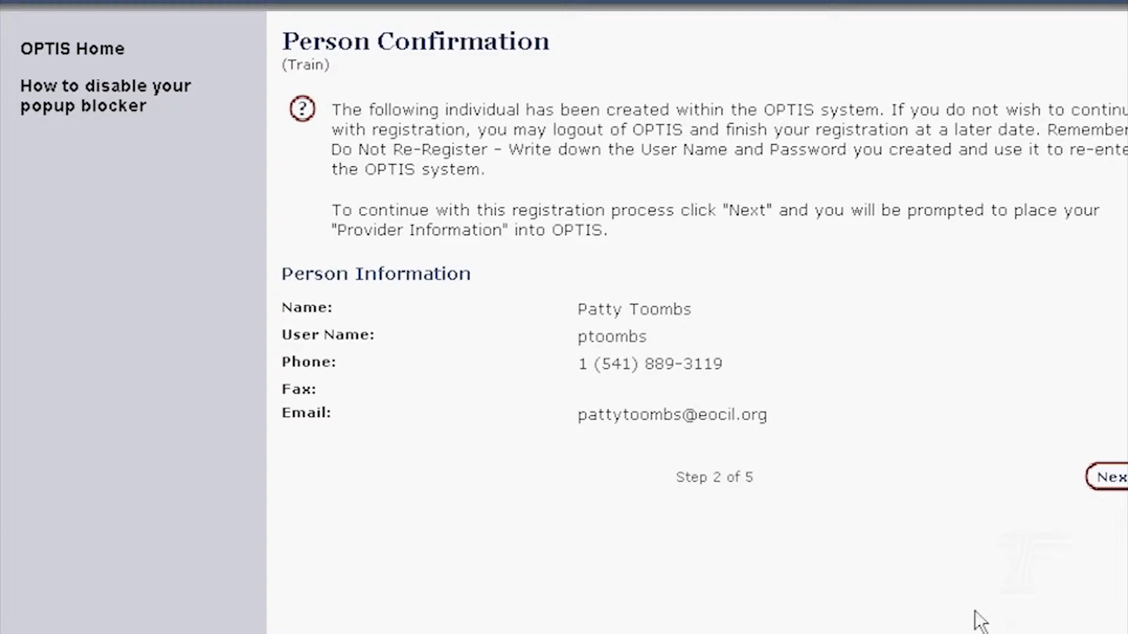
left_click(1119, 477)
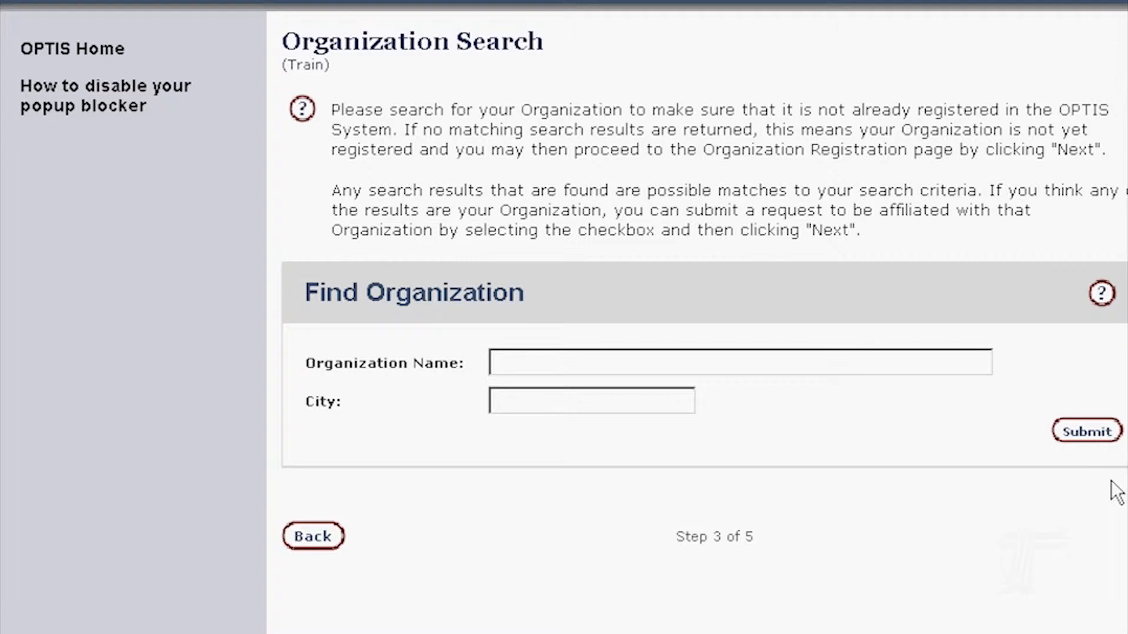
- Search organizations for 'easter' and request affiliation with Eastern Oregon Center for Independent Living
type("easter")
left_click(1087, 433)
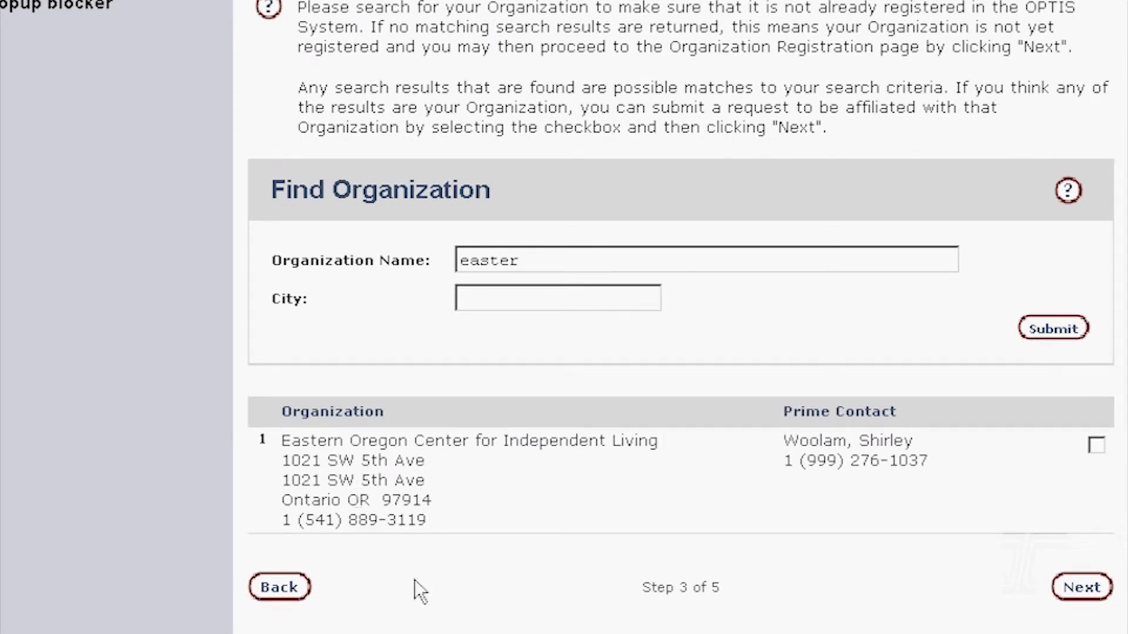
left_click(1098, 448)
left_click(1084, 585)
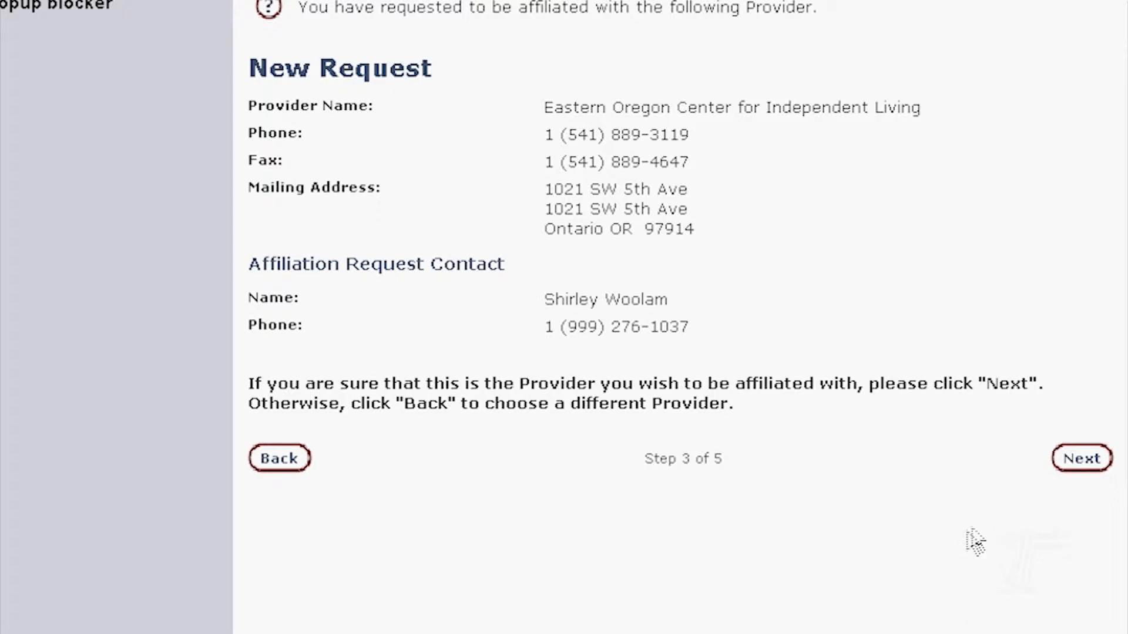
left_click(1084, 464)
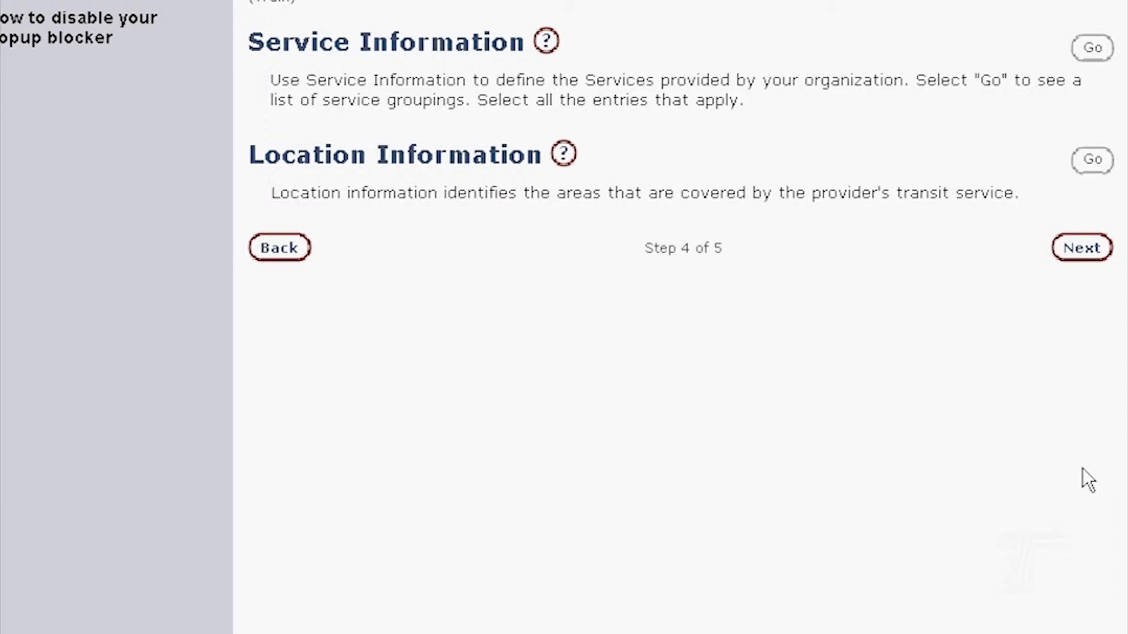
- Skip the Service and Location Information options without selections and continue to the registration summary
left_click(1093, 50)
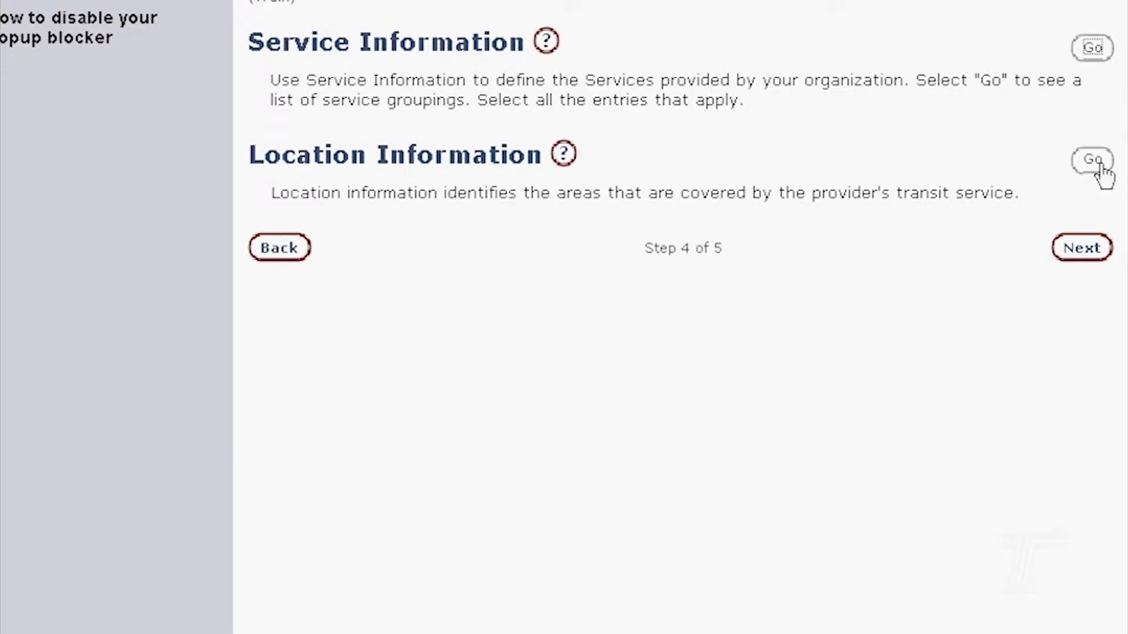
left_click(1100, 163)
left_click(1088, 258)
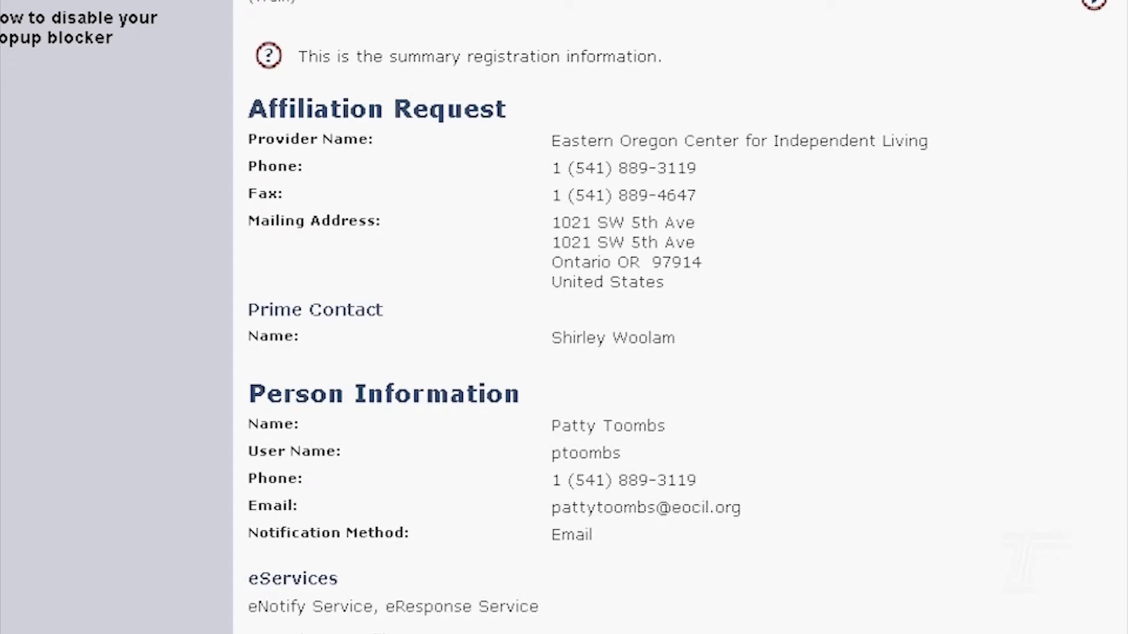
scroll(680, 318, "down", 2)
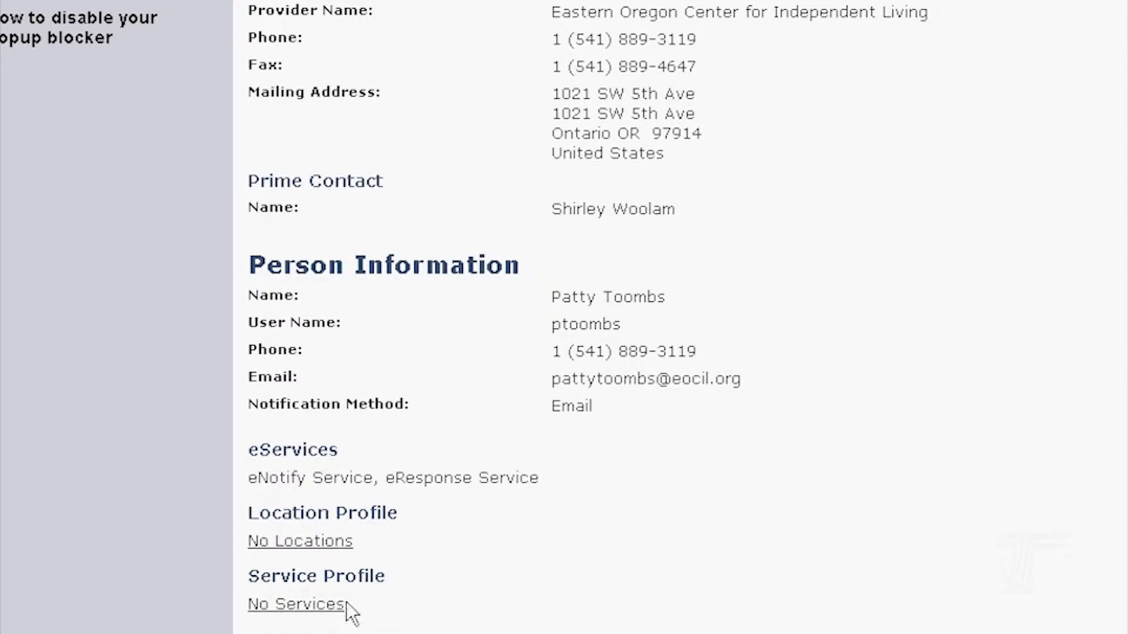
scroll(544, 575, "down", 3)
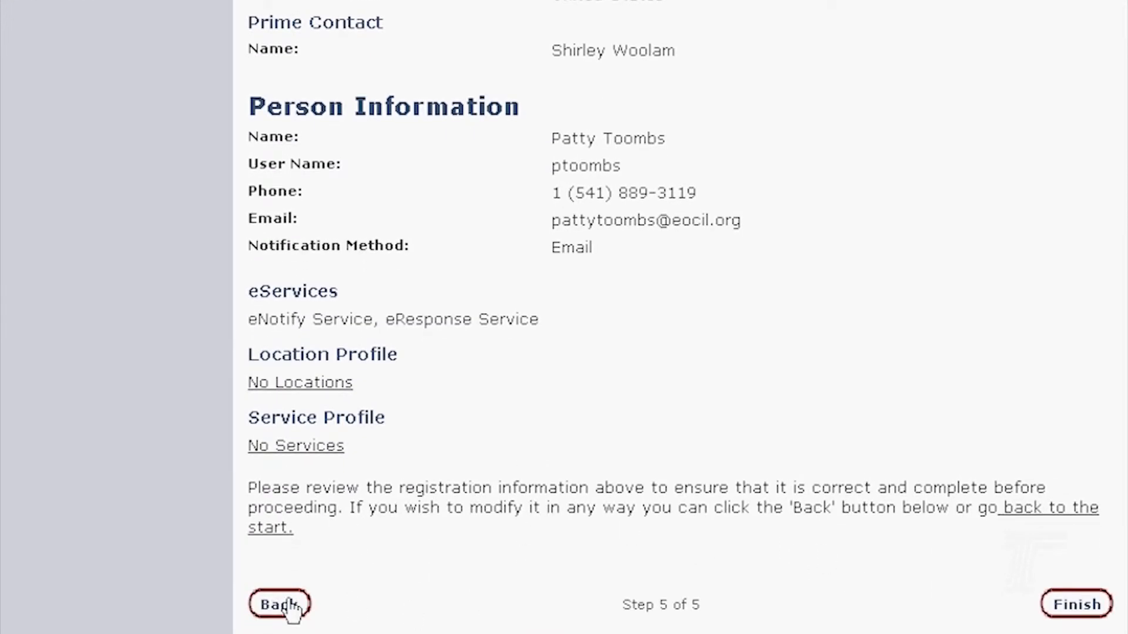
scroll(828, 551, "up", 2)
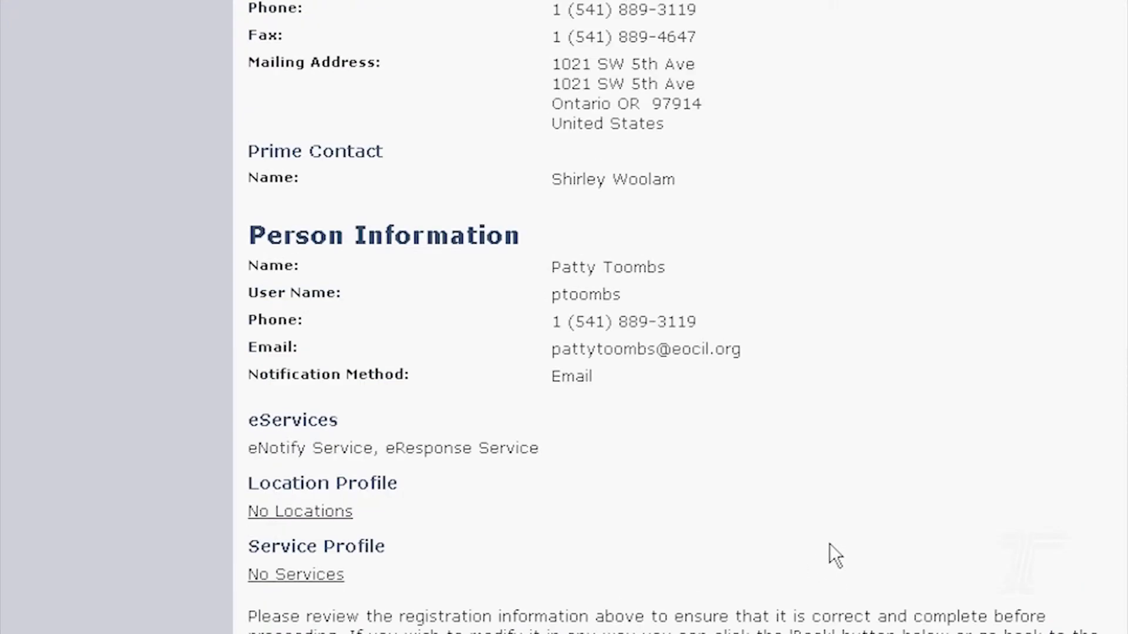
scroll(829, 523, "up", 1)
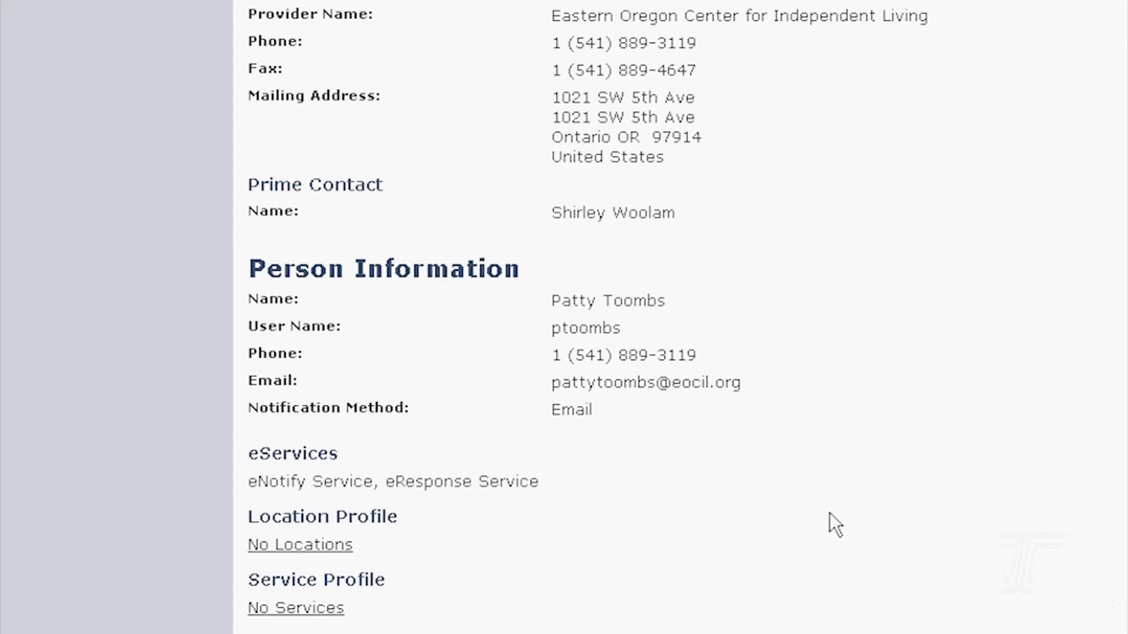
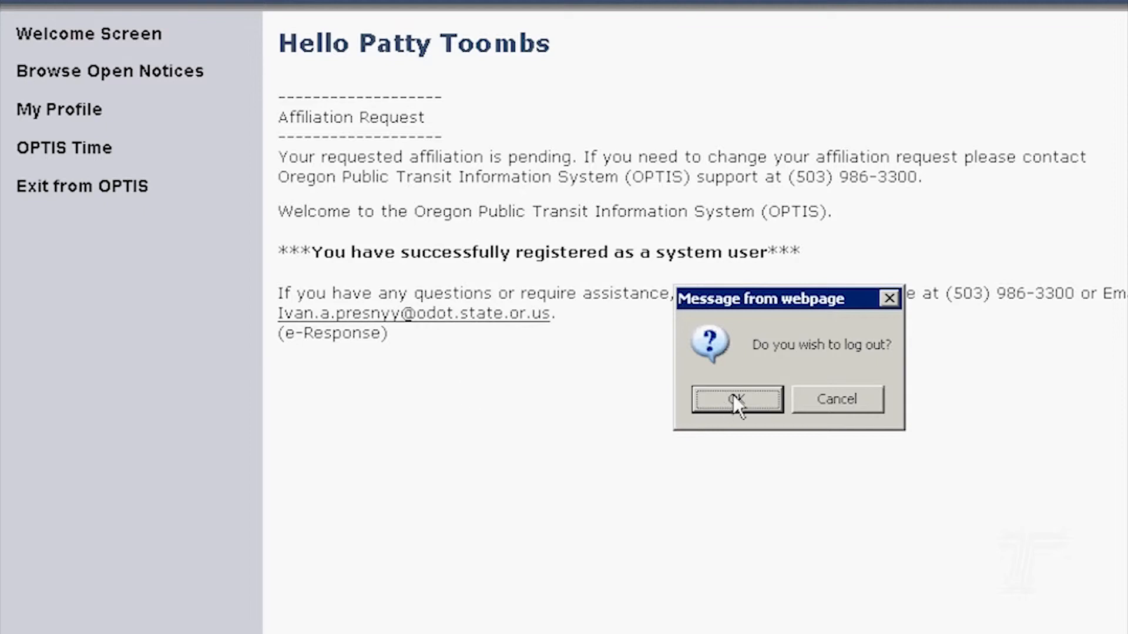
- Log out the current user and sign in with the provider's primary user name and password
left_click(88, 53)
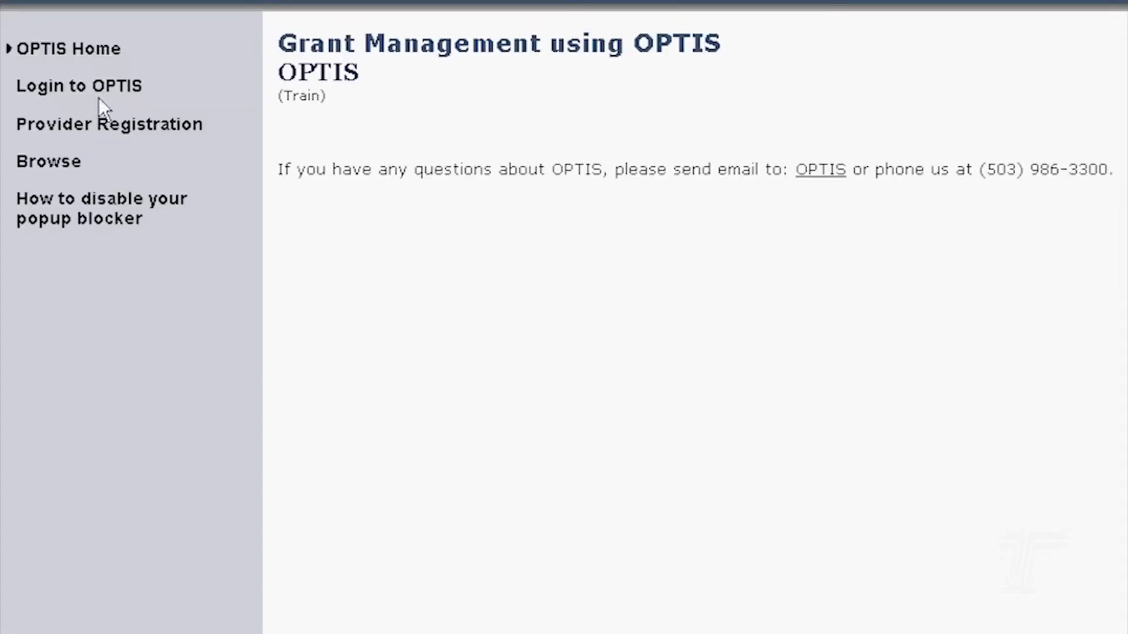
left_click(99, 89)
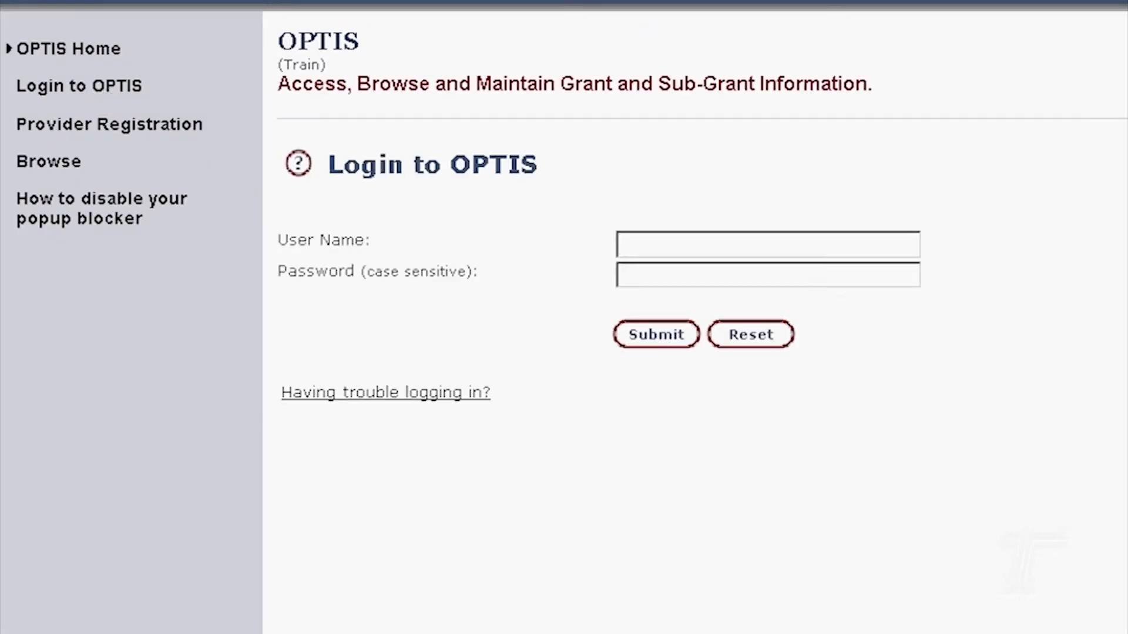
key("Tab")
type("•••••••")
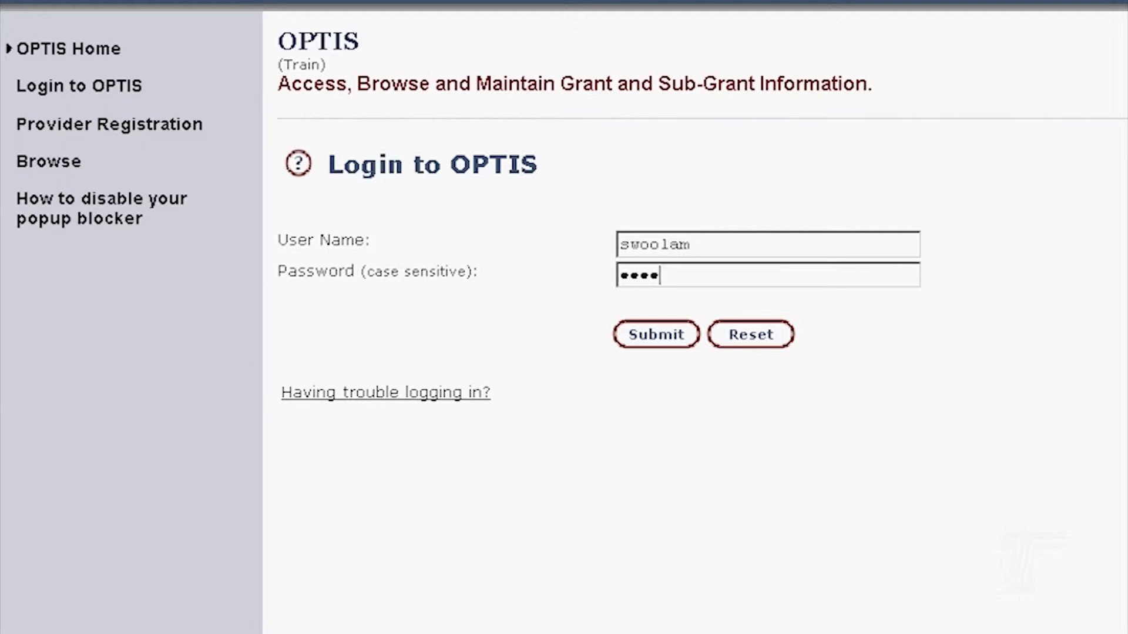
type("••")
key("Return")
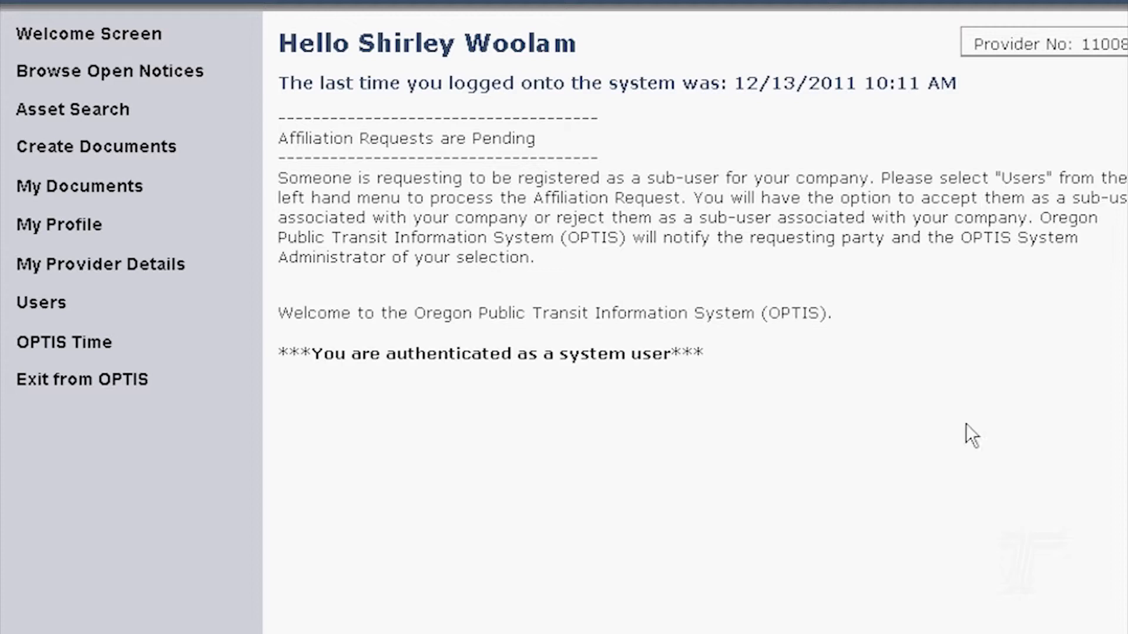
- Approve the pending affiliation request under Users > Affiliation Maintenance and submit it
left_click(49, 303)
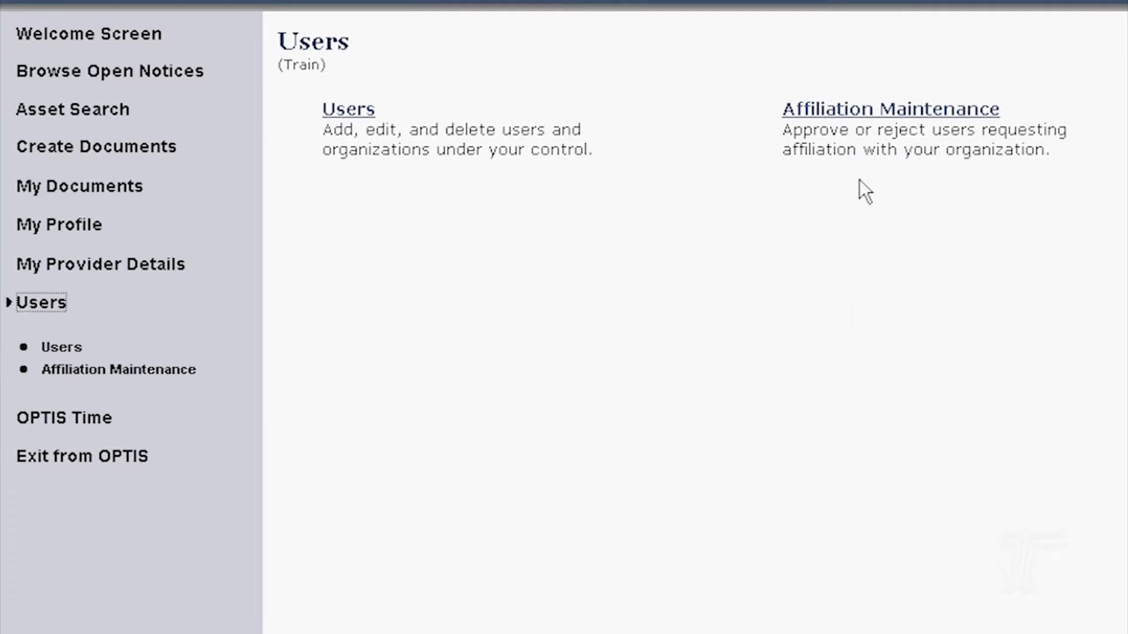
left_click(950, 121)
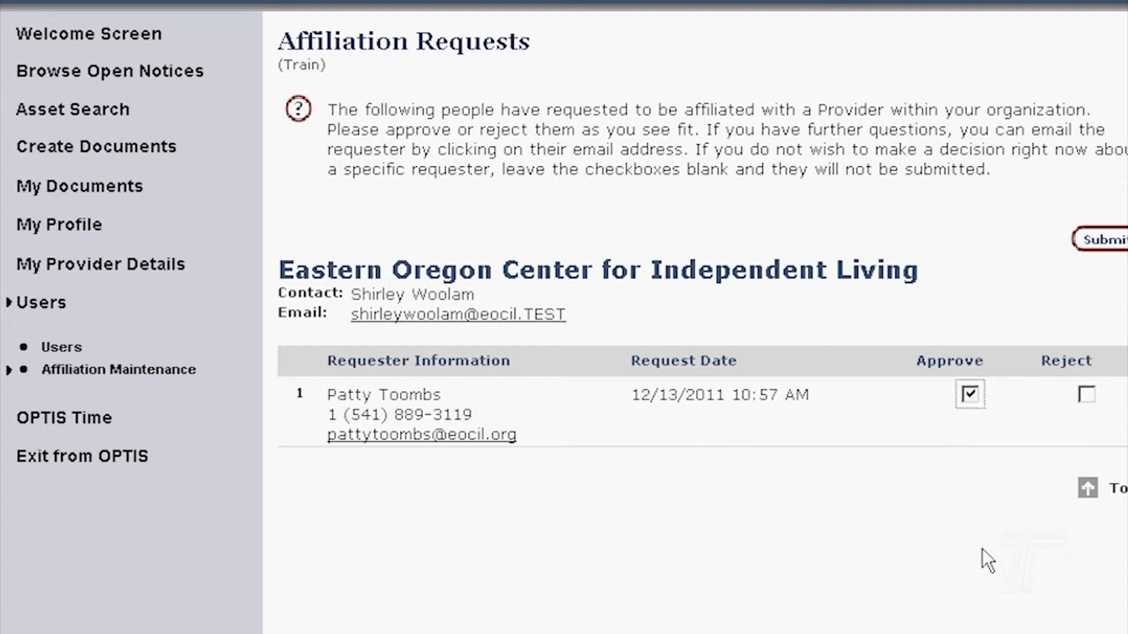
left_click(1102, 242)
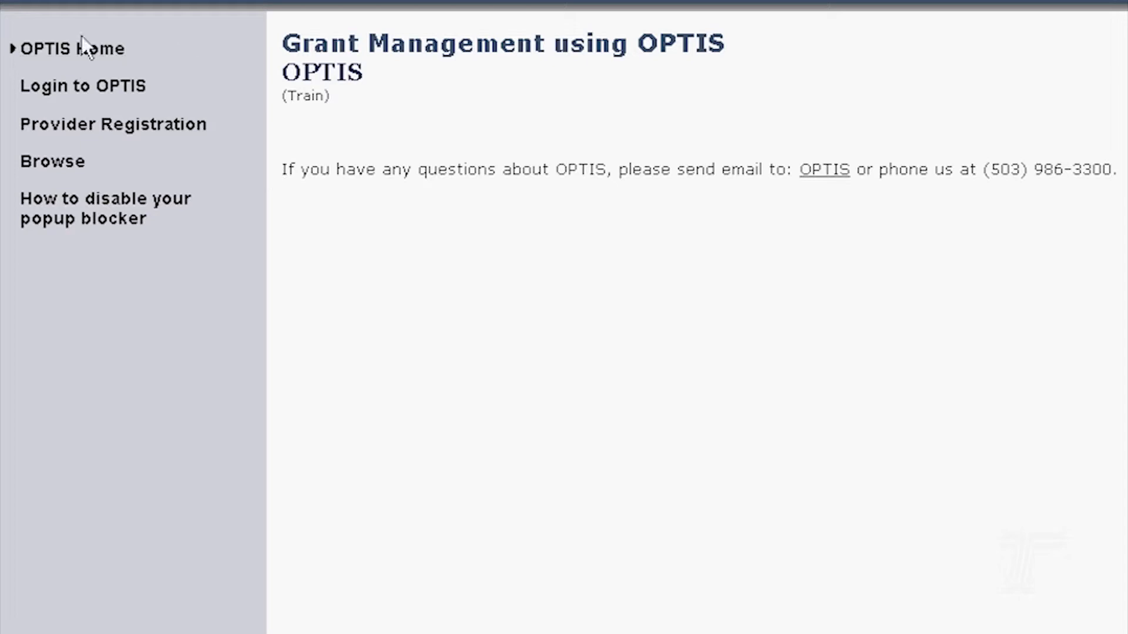
- Start a provider registration with Email Notification and Electronic Response, and accept the usage agreement
left_click(89, 141)
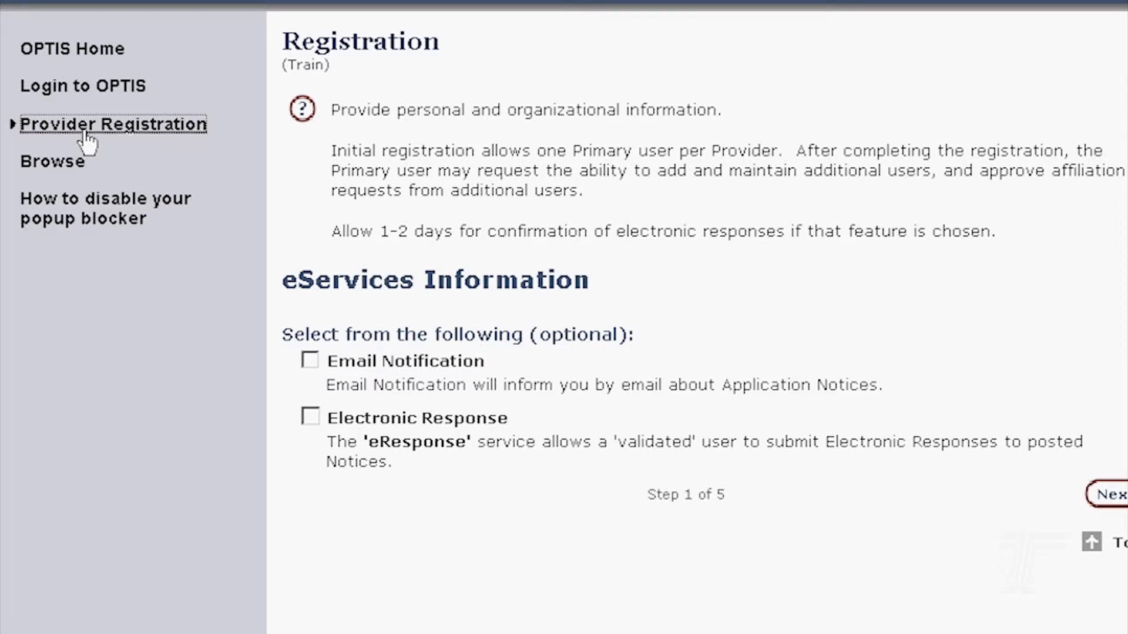
left_click(308, 361)
left_click(313, 413)
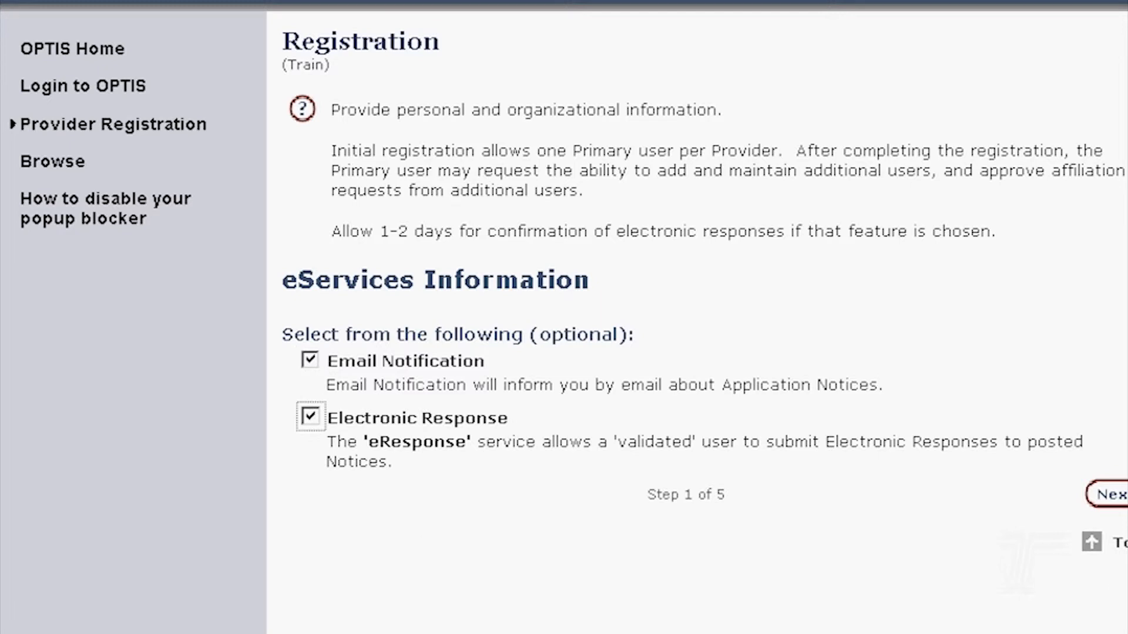
left_click(1113, 494)
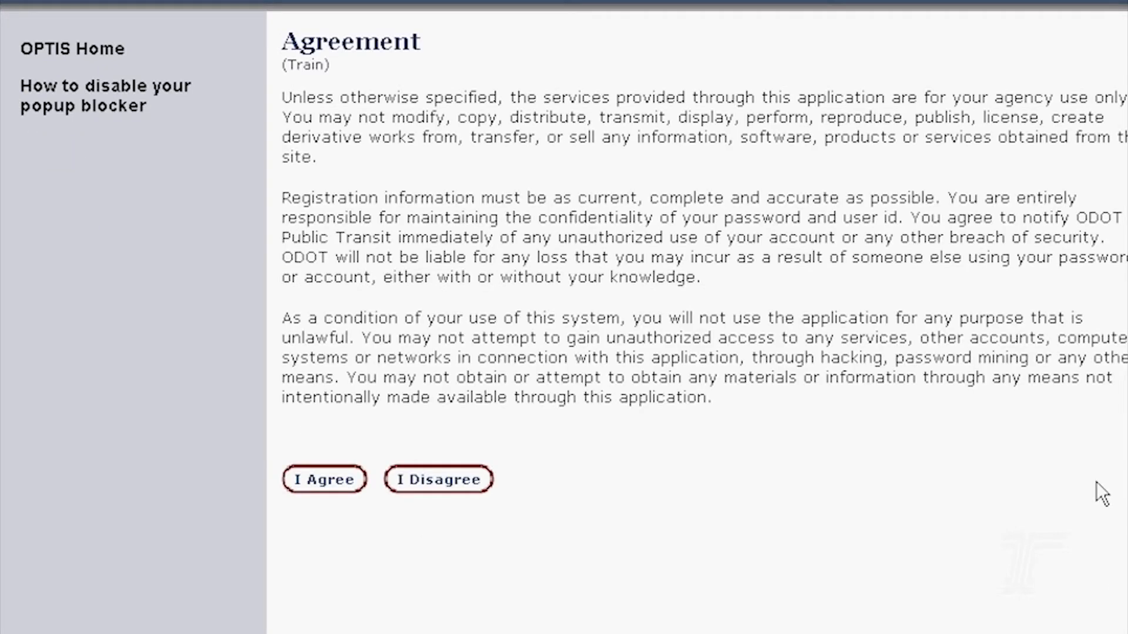
left_click(318, 492)
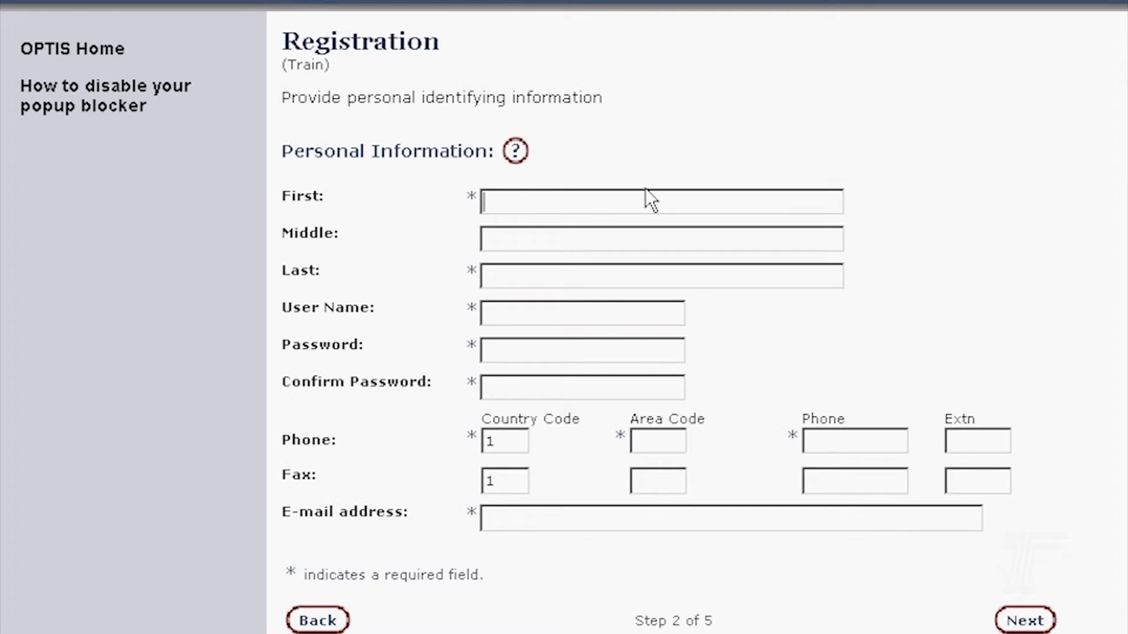
- Enter the new user's first, middle and last names and a user name
type("Mar")
key("BackSpace")
key("BackSpace")
key("BackSpace")
key("Tab")
key("Tab")
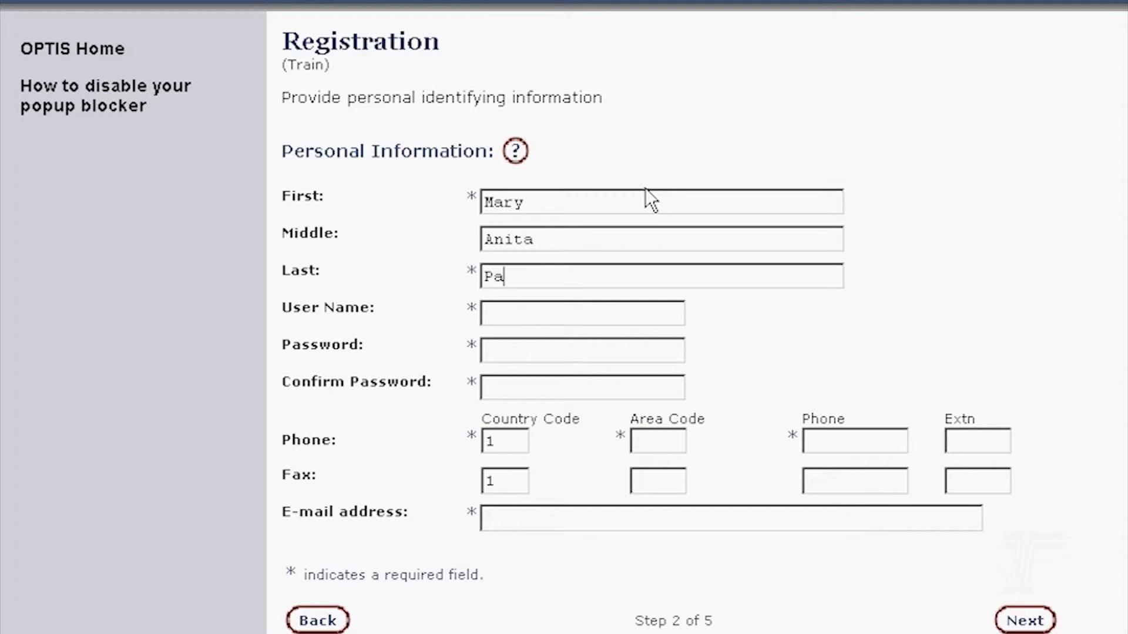
key("Tab")
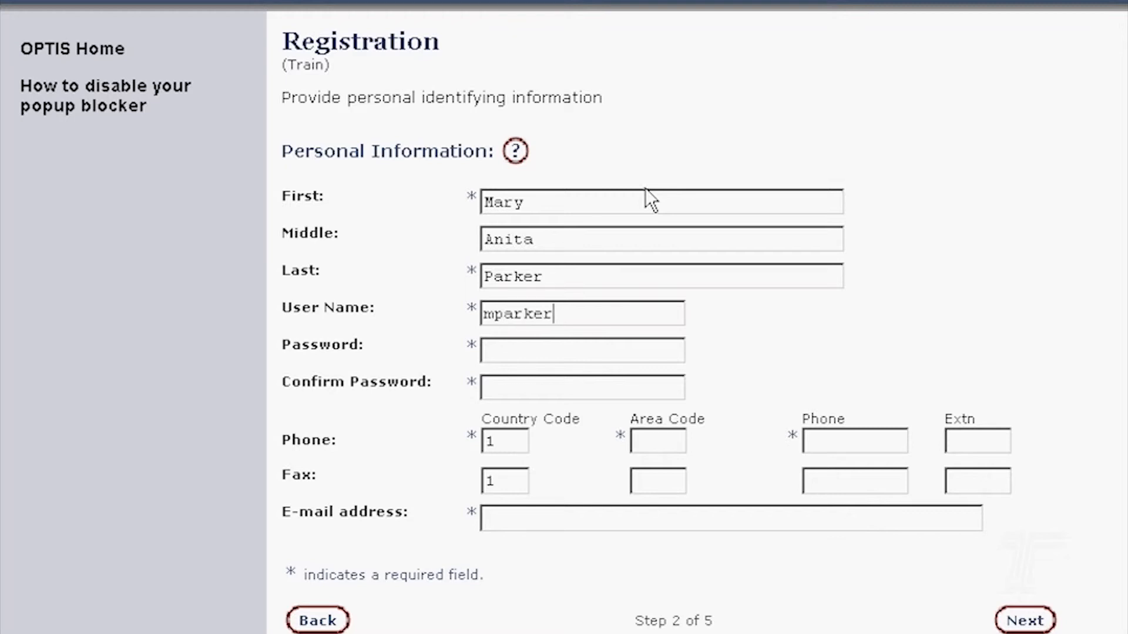
key("Tab")
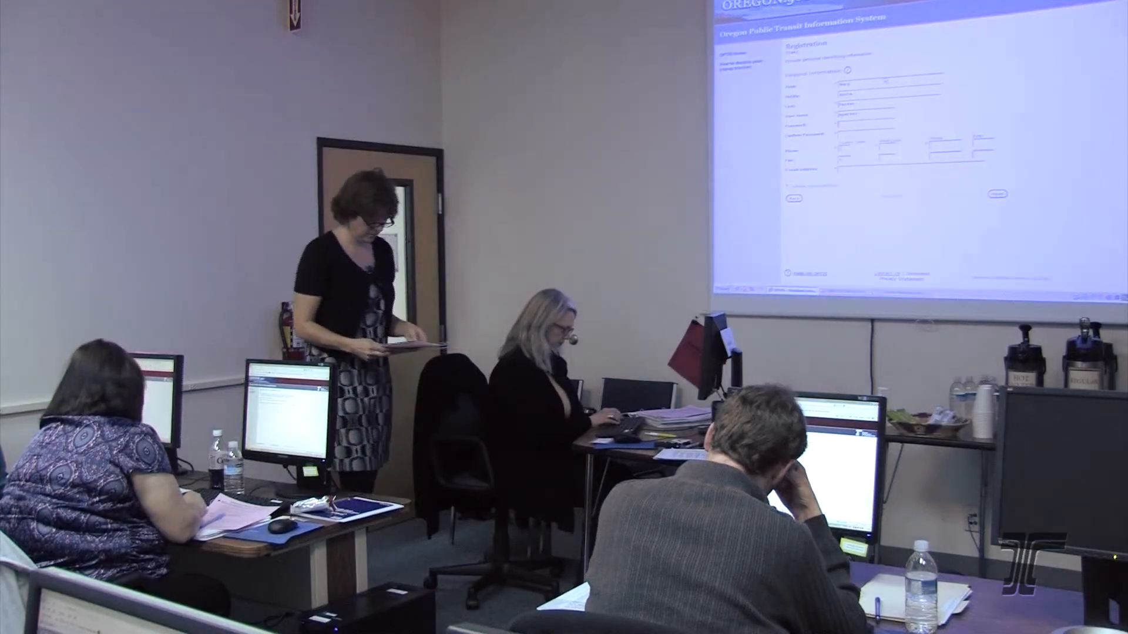
- Enter the account password and confirm it
type("•••••••••")
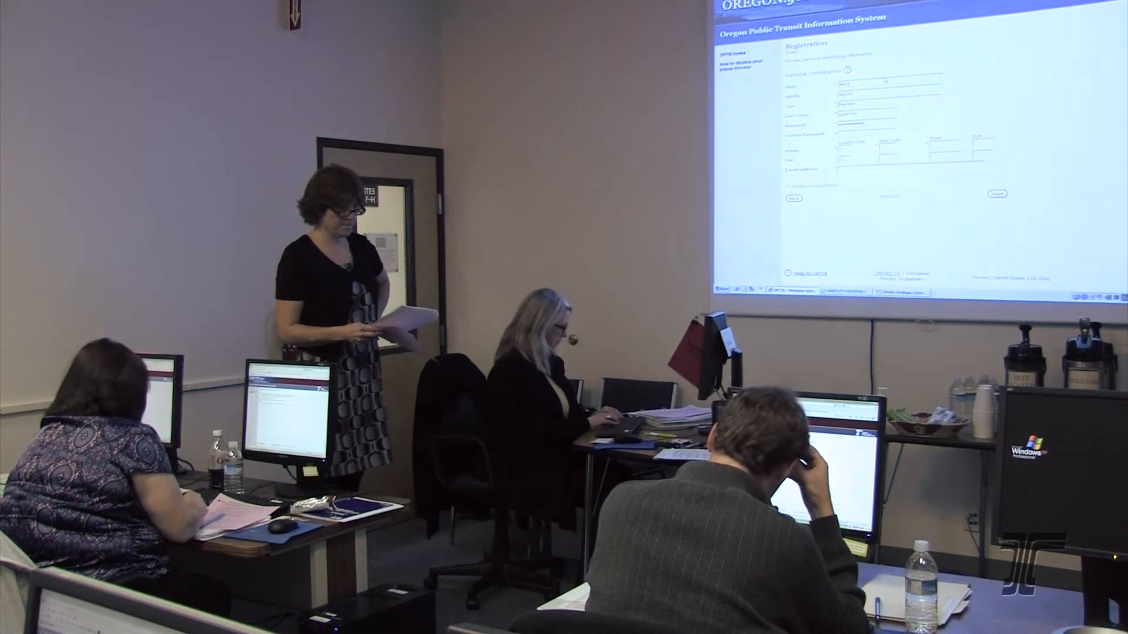
key("Tab")
type("••")
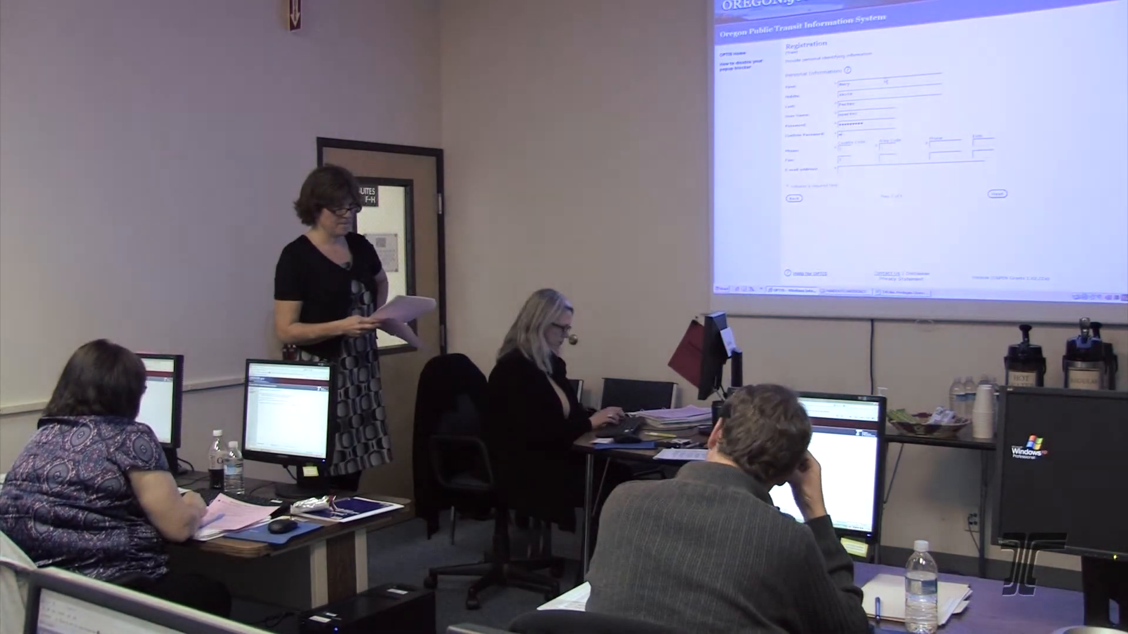
type("•••••••")
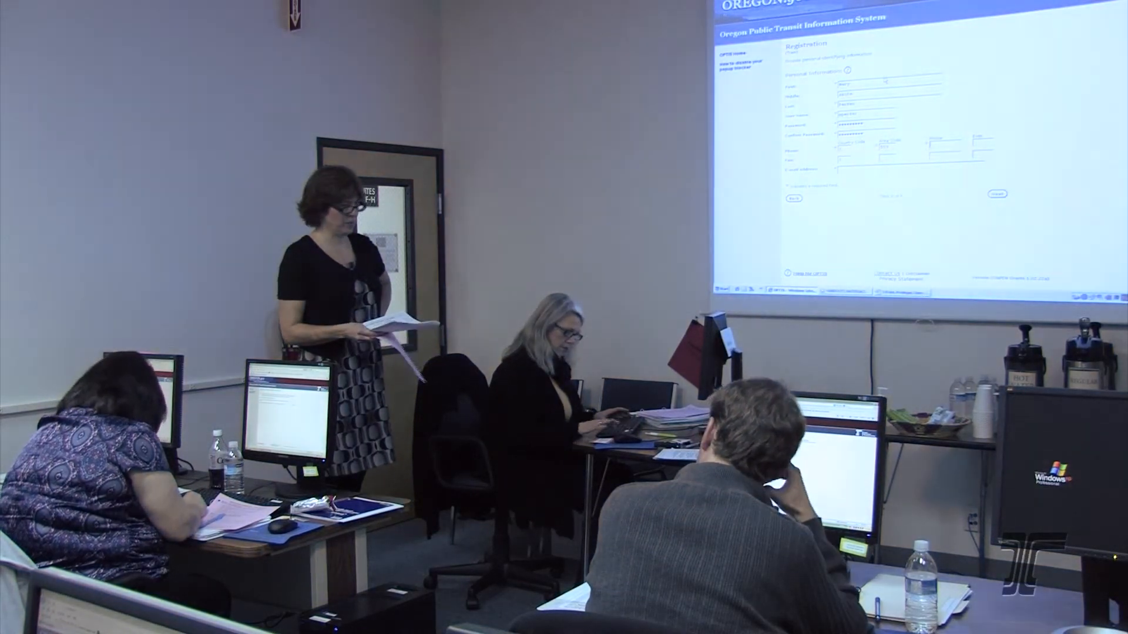
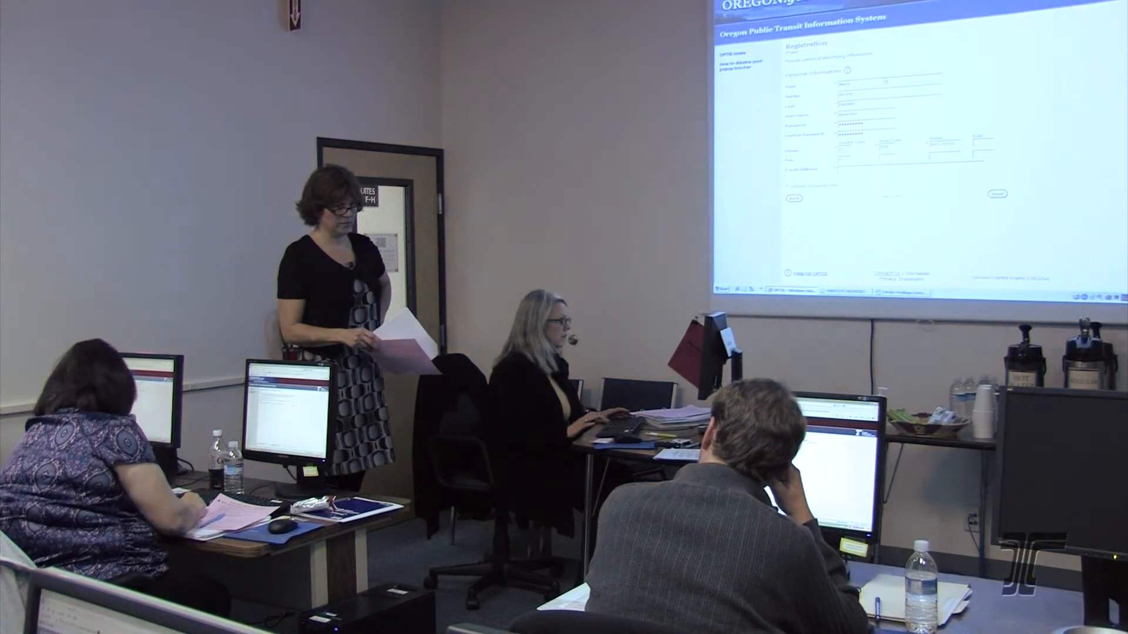
- Fill in the contact's phone and fax numbers and begin the e-mail address
key("Tab")
key("Tab")
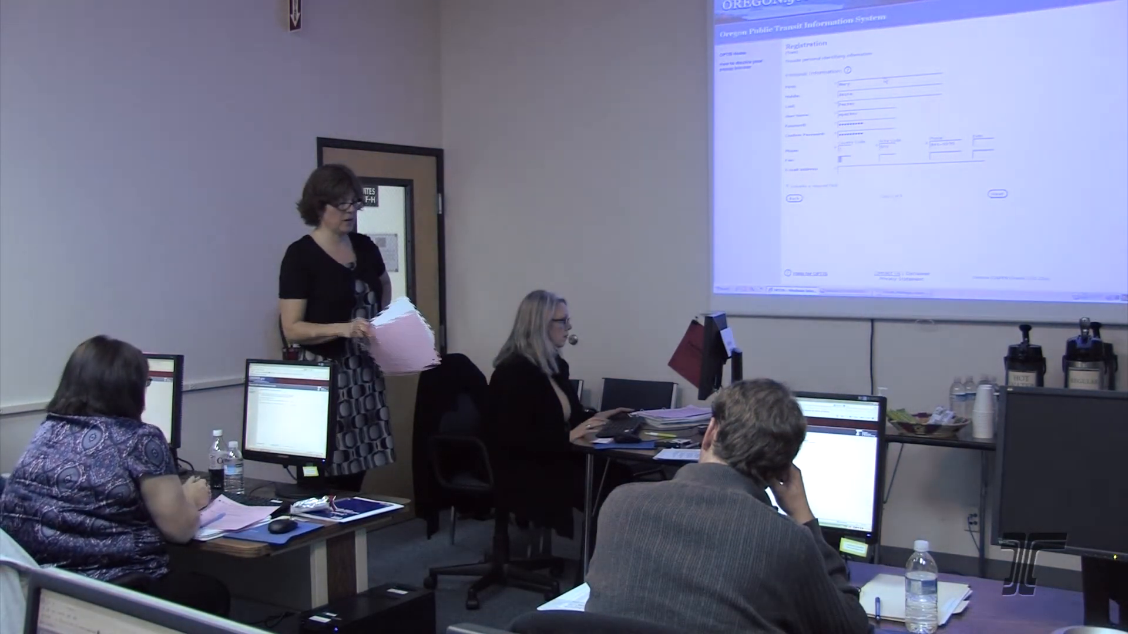
key("Tab")
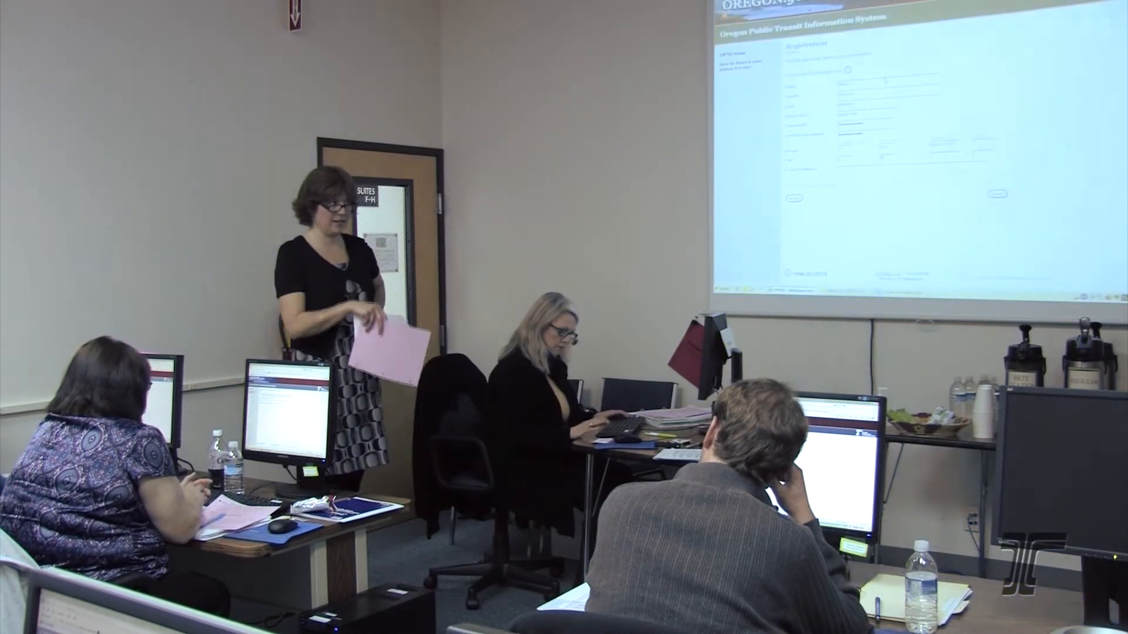
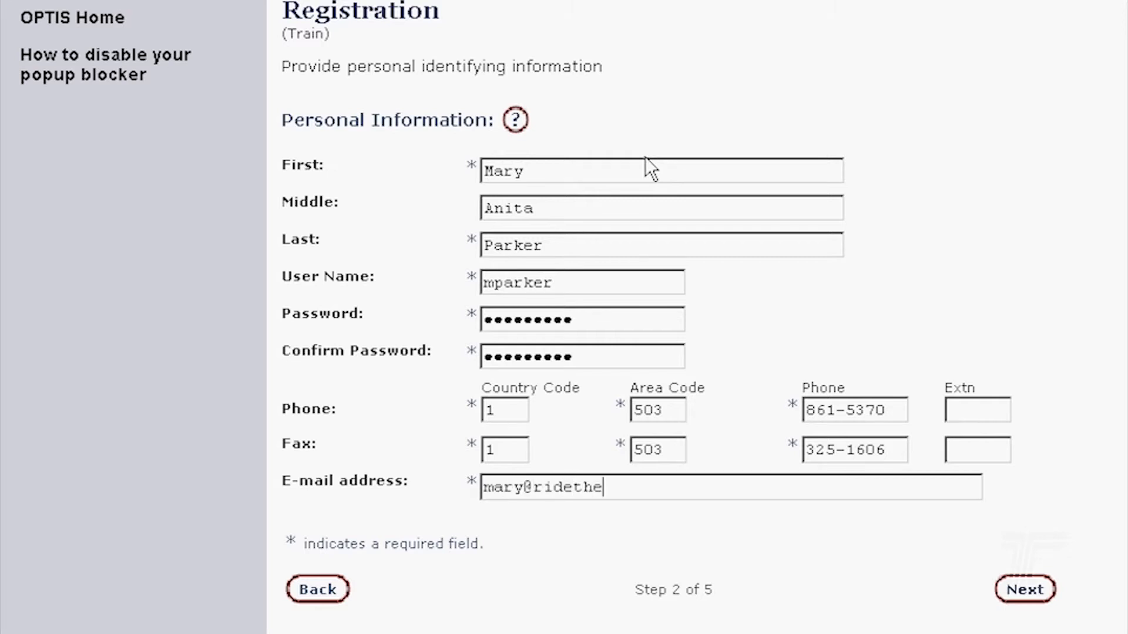
- Complete the contact's e-mail address and submit the personal information
key("BackSpace")
key("BackSpace")
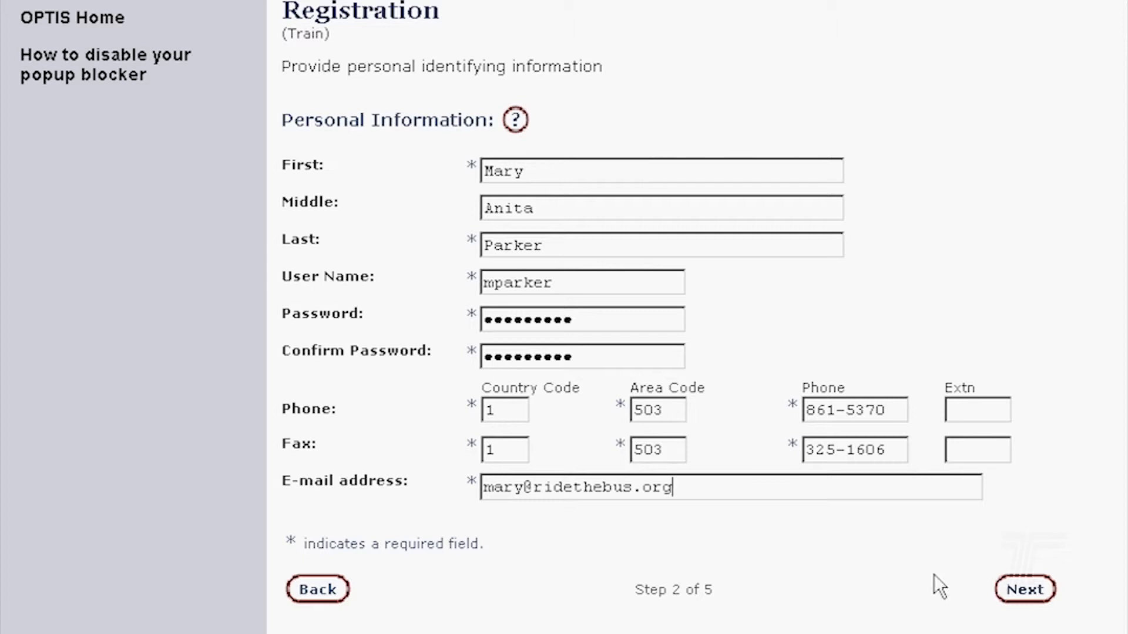
left_click(1027, 588)
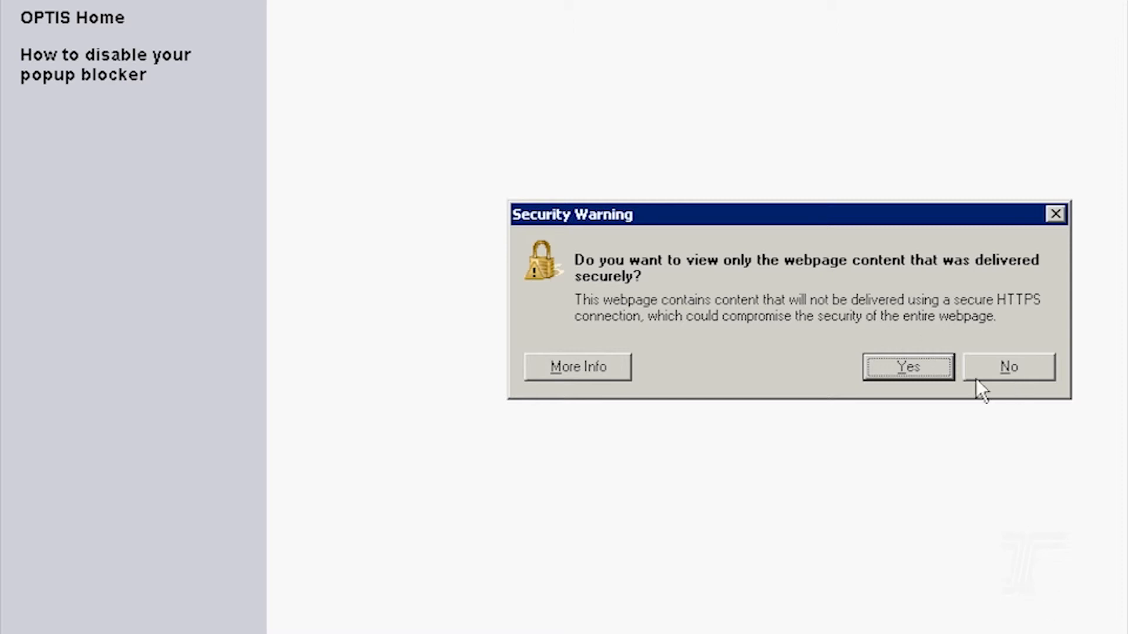
- Decline the non-secure content warning and confirm the new person record
left_click(1029, 368)
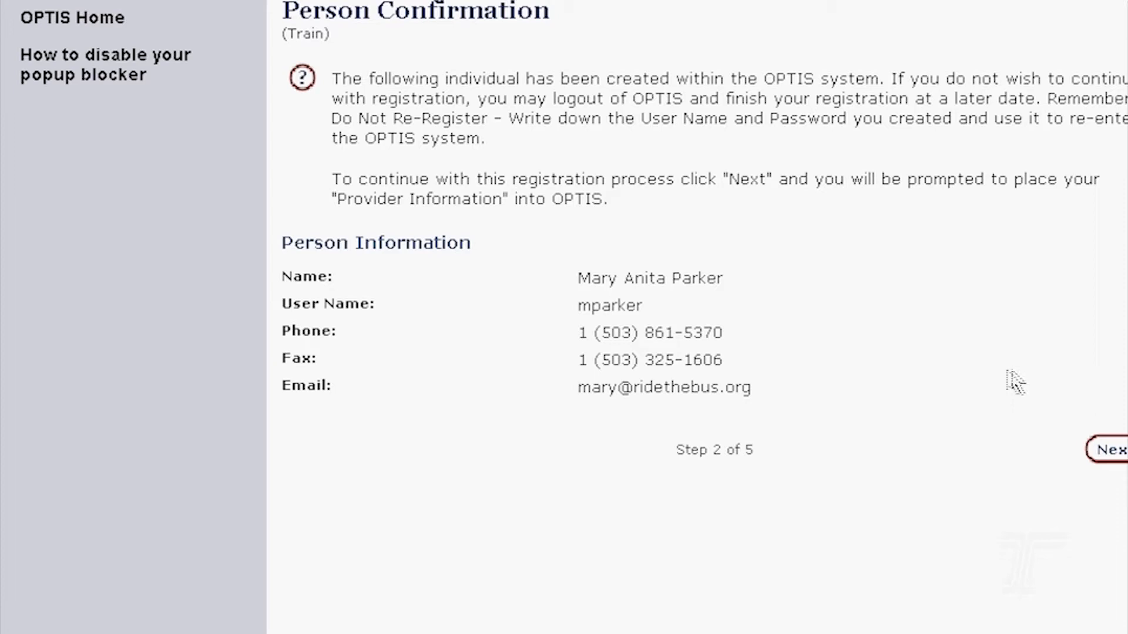
left_click(1109, 451)
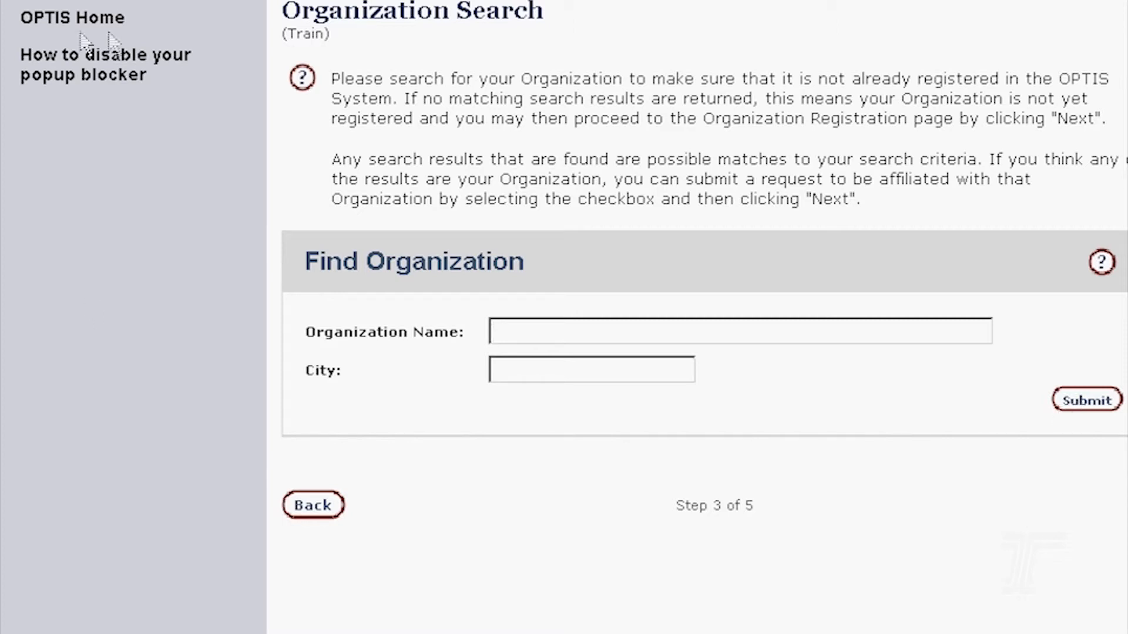
- Search organizations for 'suns' and request affiliation with Sunset Empire Transportation District
type("suns")
left_click(1093, 404)
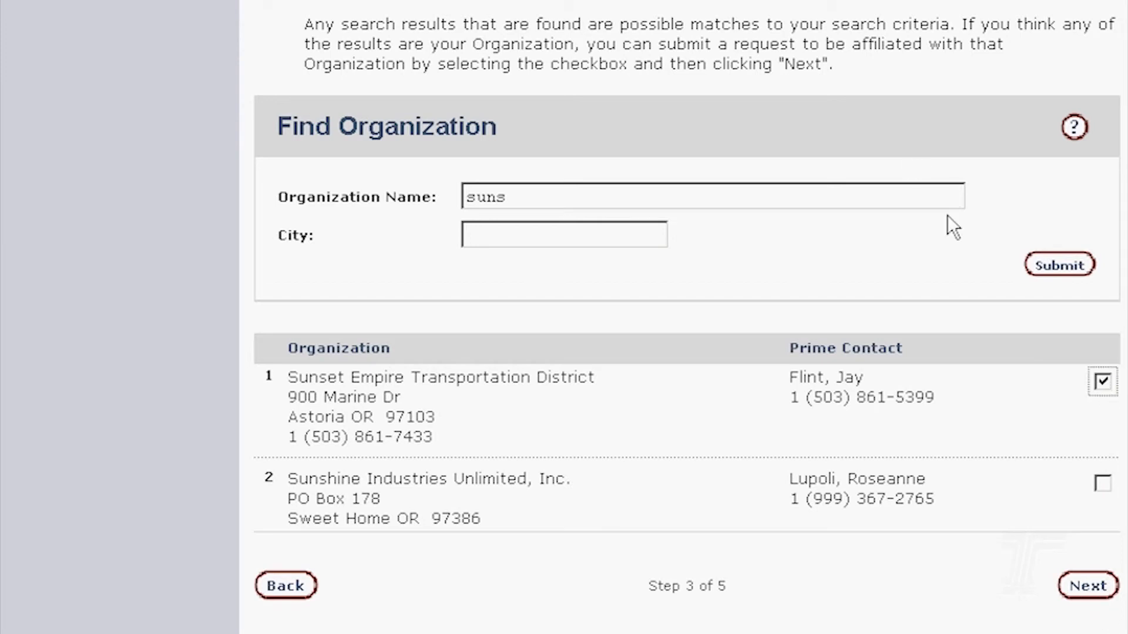
left_click(1096, 588)
scroll(1090, 593, "up", 3)
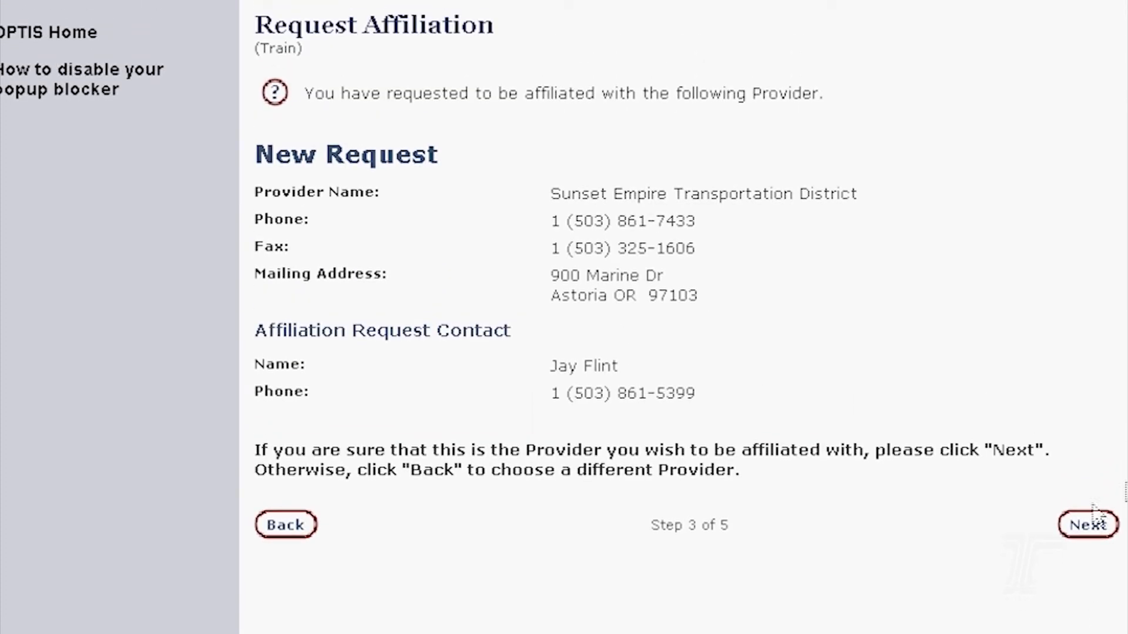
- Confirm the affiliation, skip profile setup, review the summary and finish the registration
left_click(1090, 528)
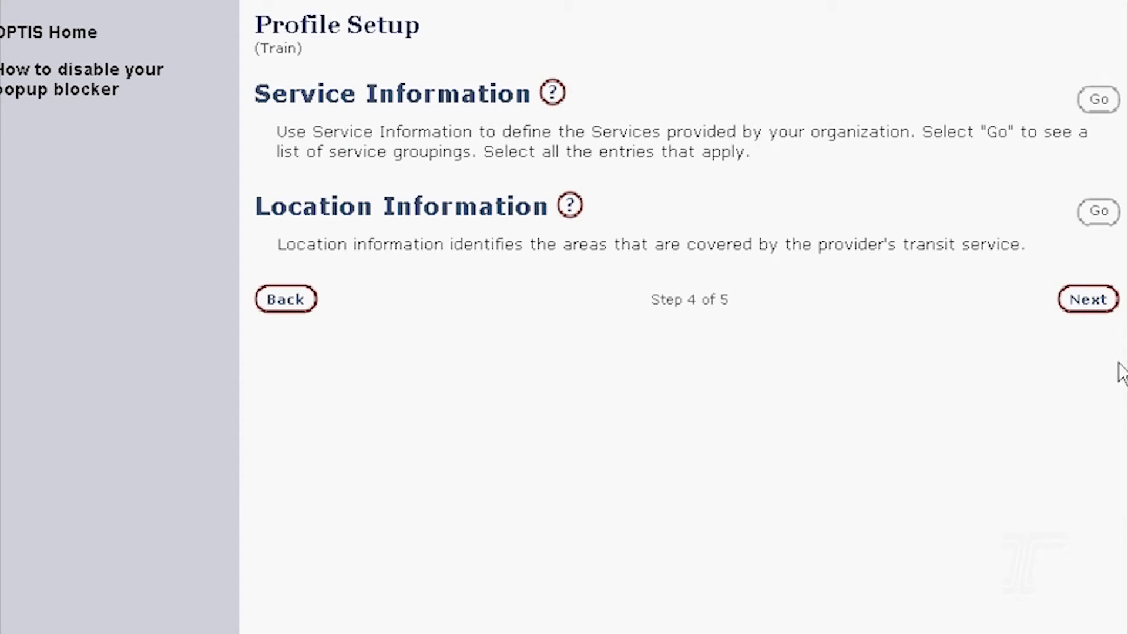
left_click(1090, 301)
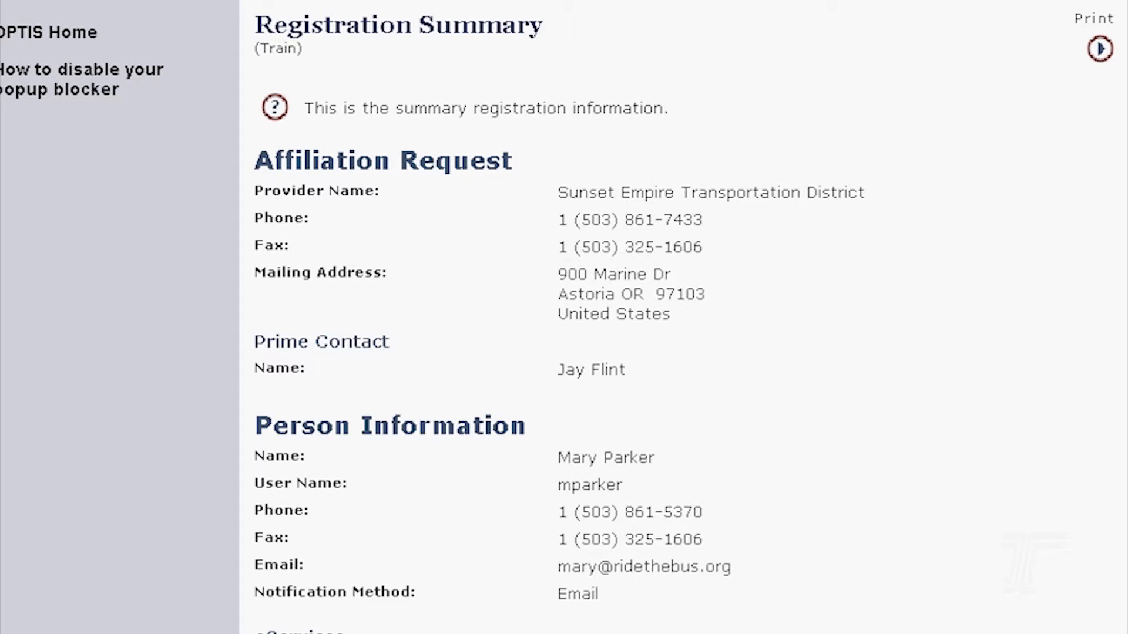
scroll(558, 317, "down", 3)
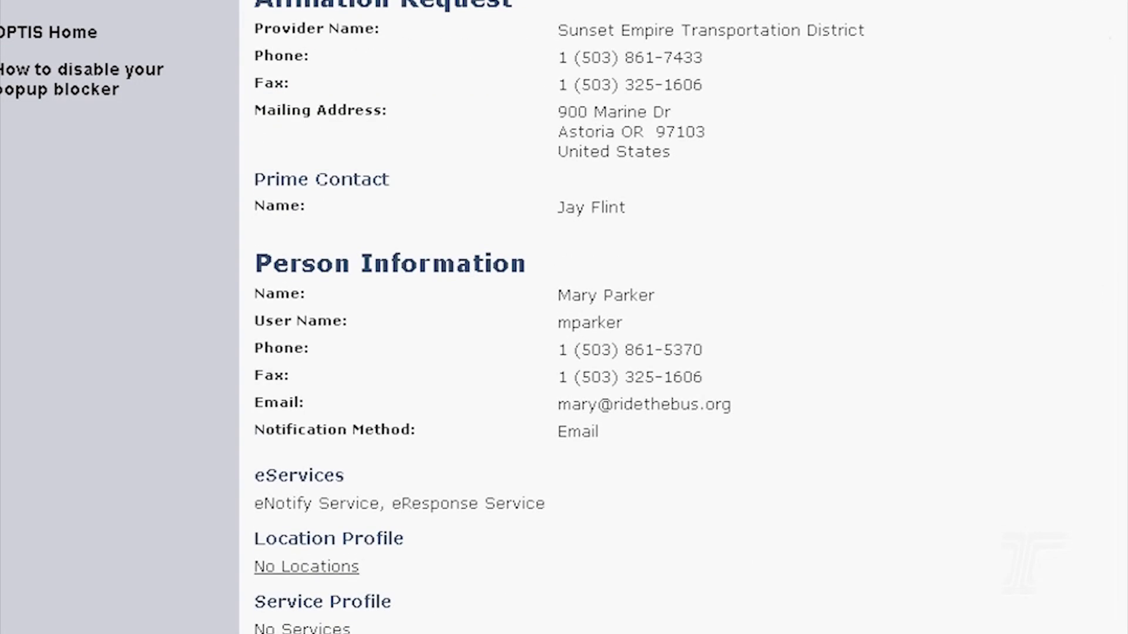
scroll(865, 390, "down", 4)
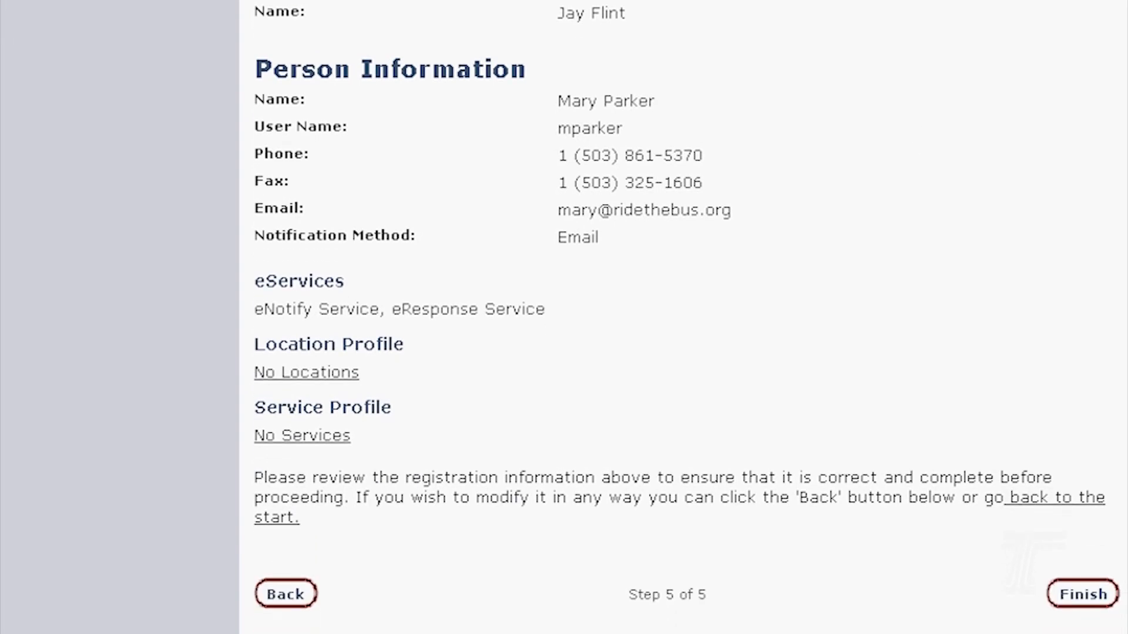
left_click(1095, 606)
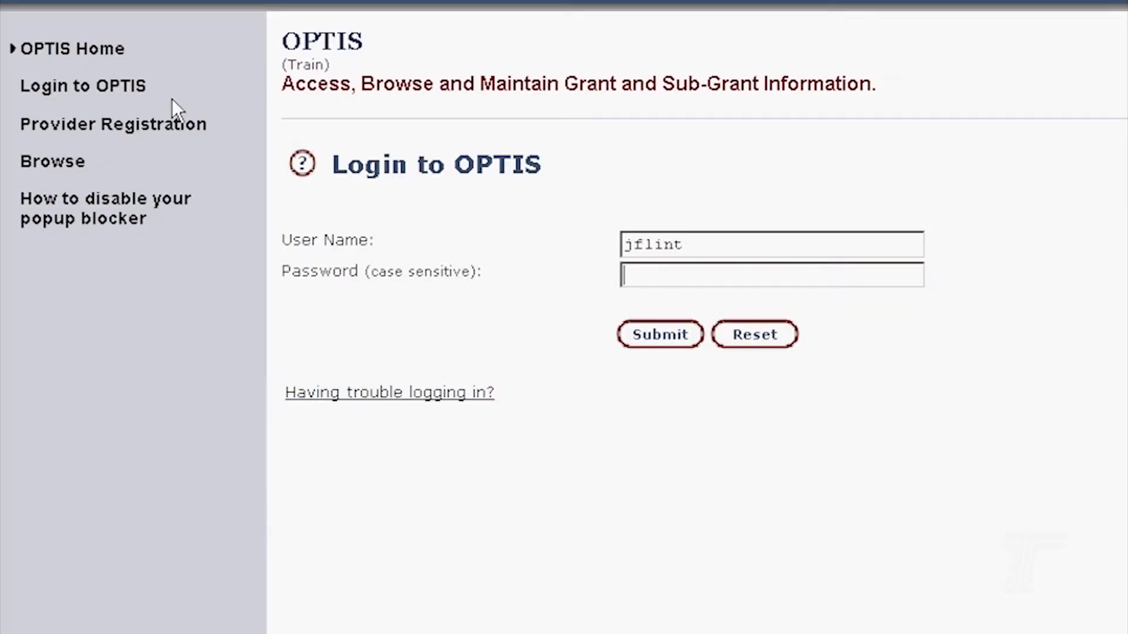
- Log in as the provider and view the pending Affiliation Requests list
type("*********")
key("Return")
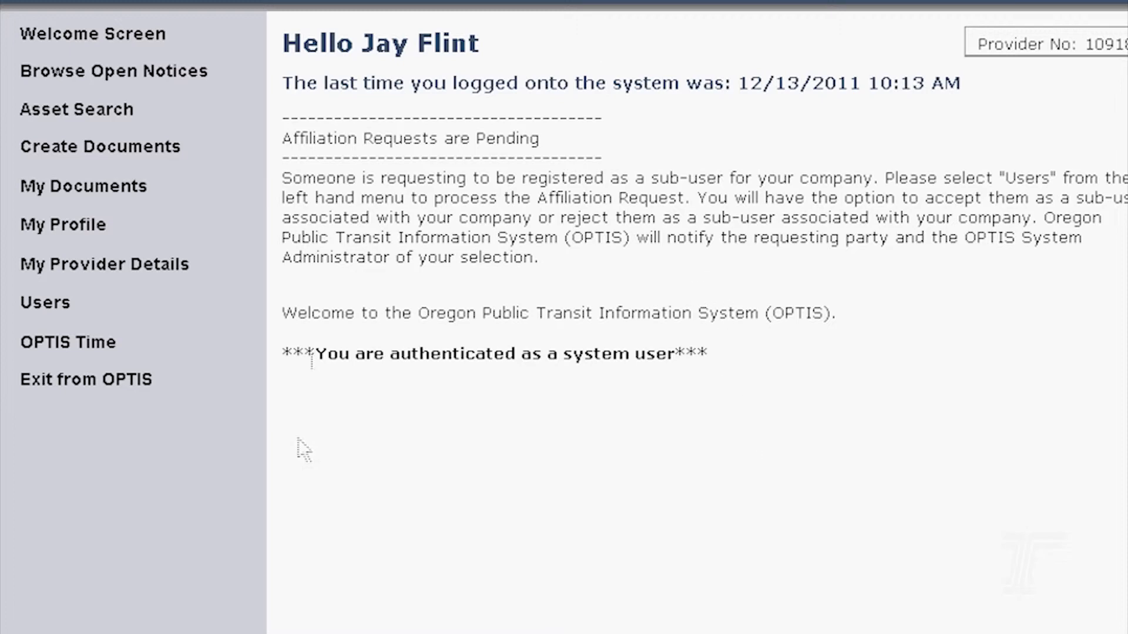
left_click(44, 303)
left_click(921, 114)
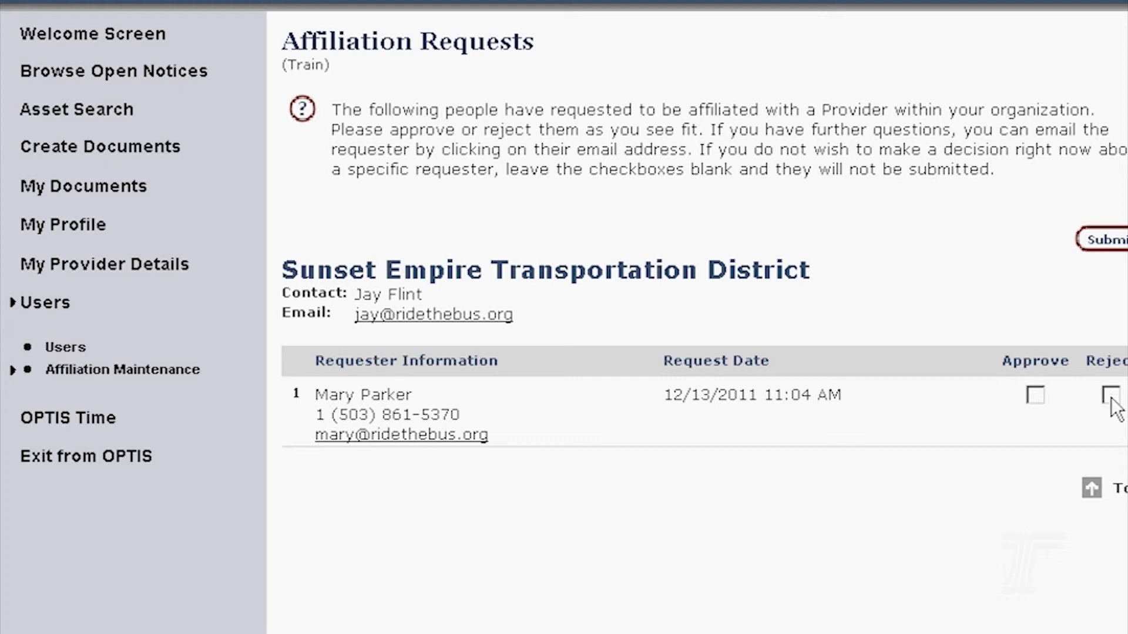
- Approve and submit the pending affiliation request, then start adding a user from Authorized Personnel
left_click(1039, 396)
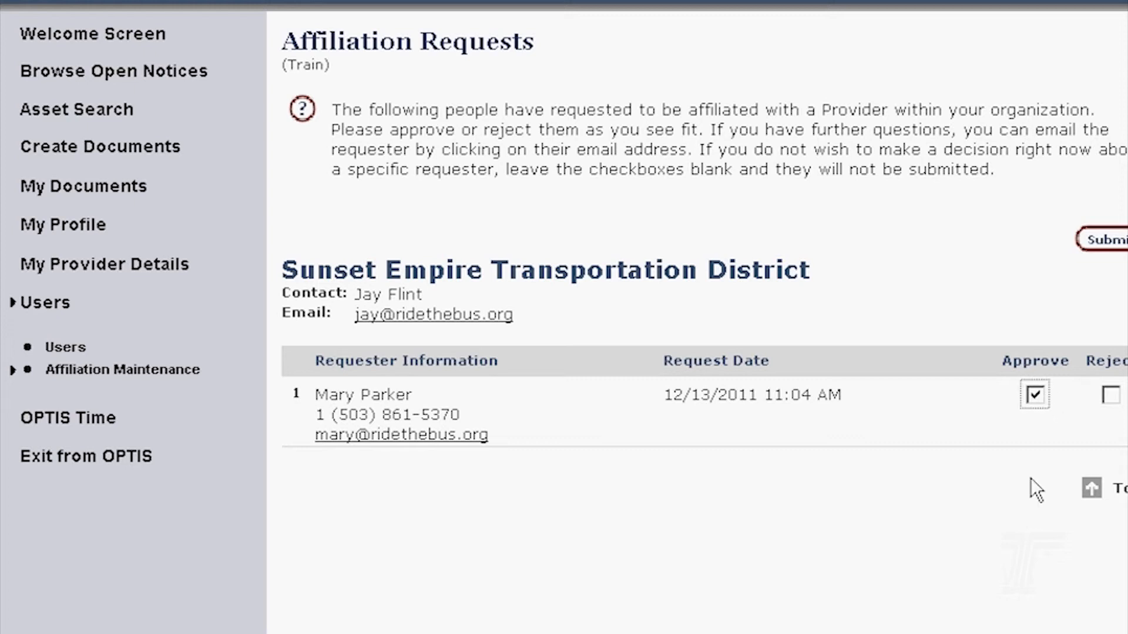
left_click(1121, 242)
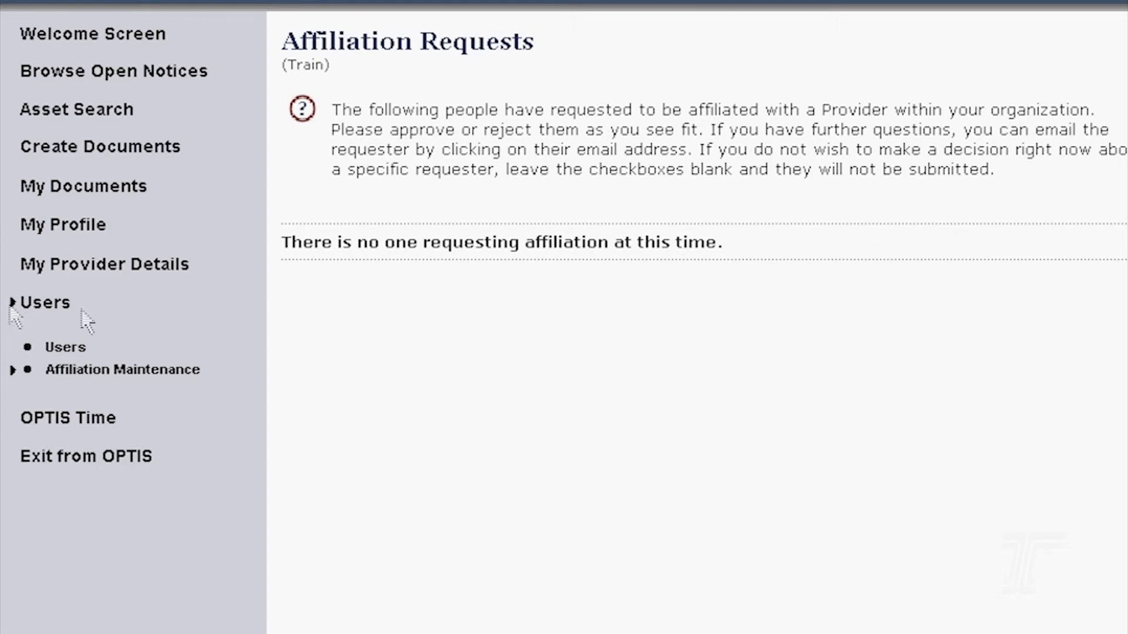
left_click(37, 313)
left_click(357, 111)
left_click(862, 254)
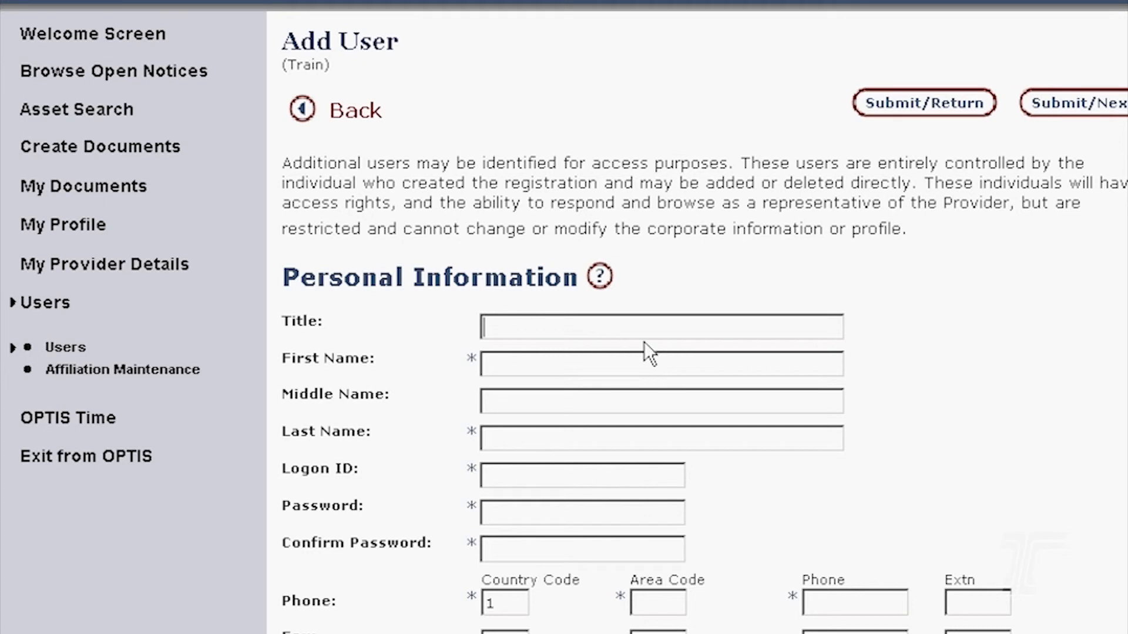
- Enter title Accounting and the new user's first and last name, correcting a typo
type("Accounting")
key("Tab")
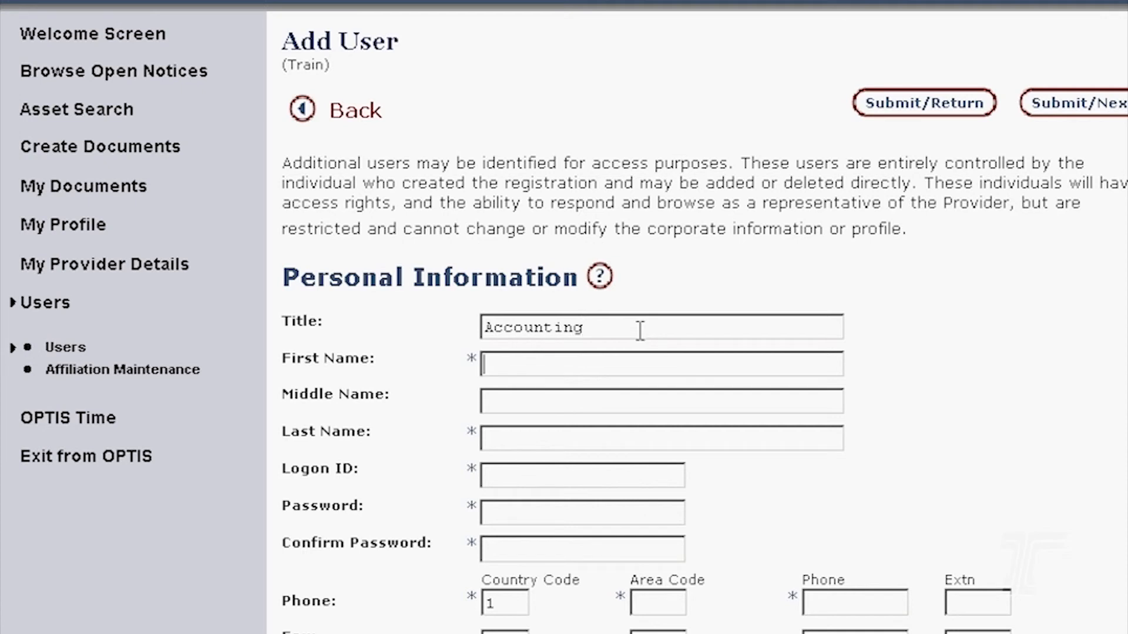
key("Tab")
key("Tab")
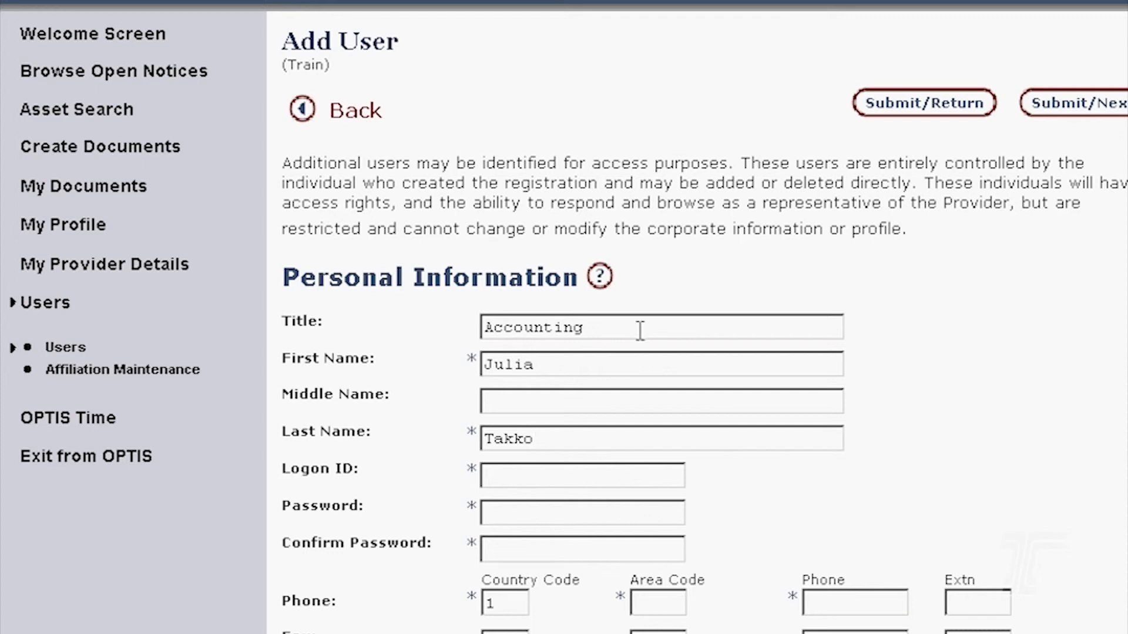
- Fill in the new user's logon ID and account password
key("Tab")
key("Tab")
type("********")
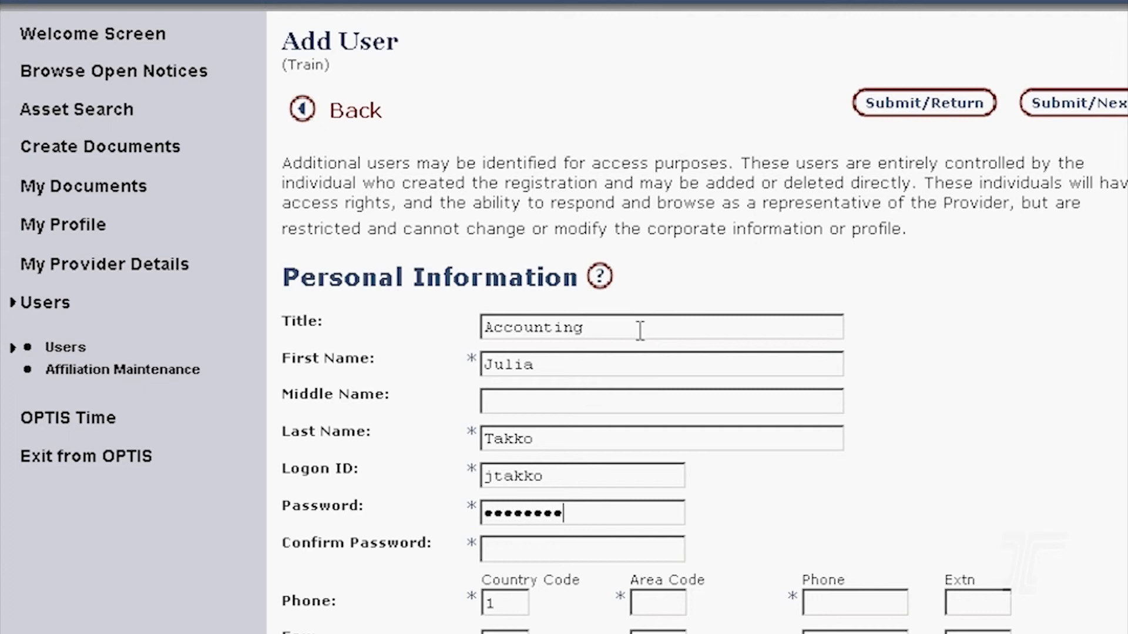
type("*")
key("Tab")
type("*********")
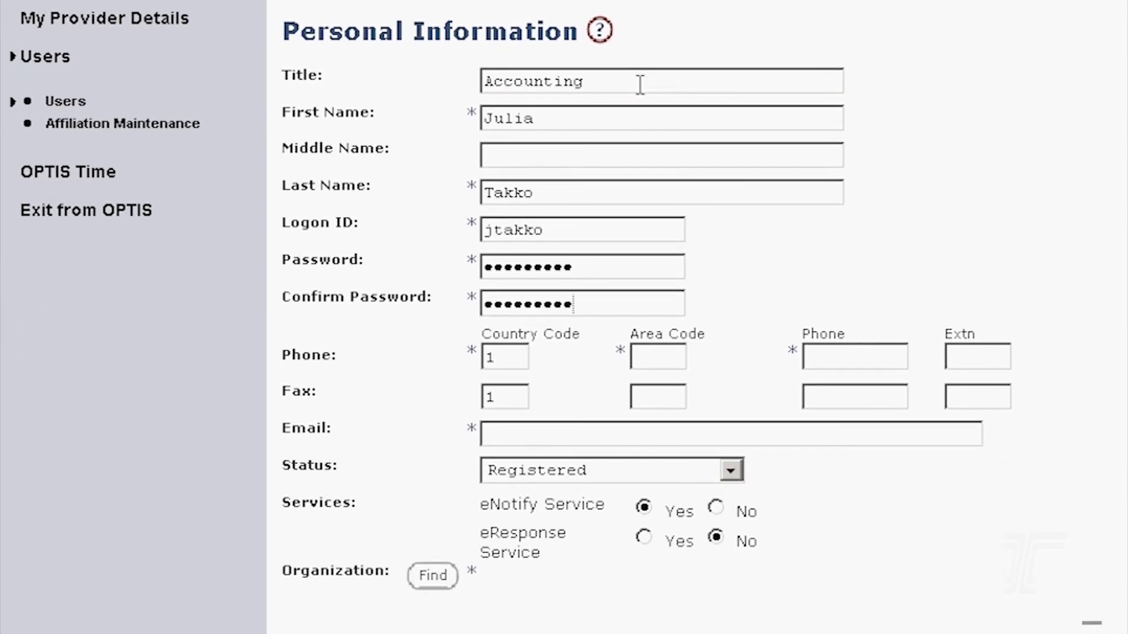
- Enter the user's phone number and e-mail, set Status to Validated for eResponse, enable eResponse Service
key("Tab")
key("Tab")
key("Tab")
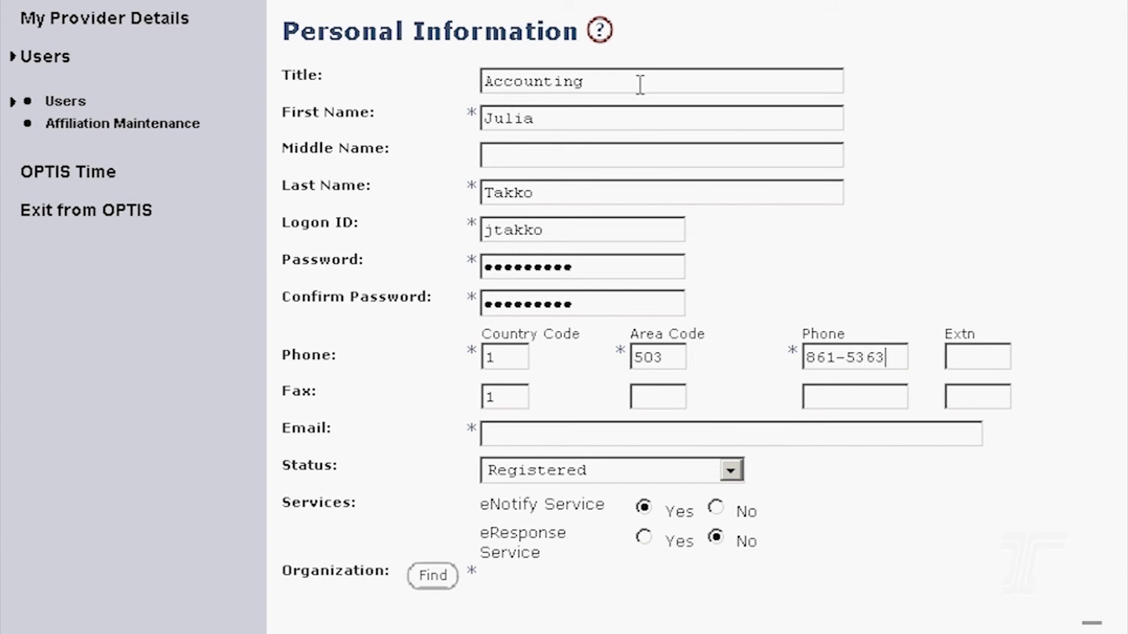
key("Tab")
key("Tab")
key("Tab")
key("Tab")
key("Tab")
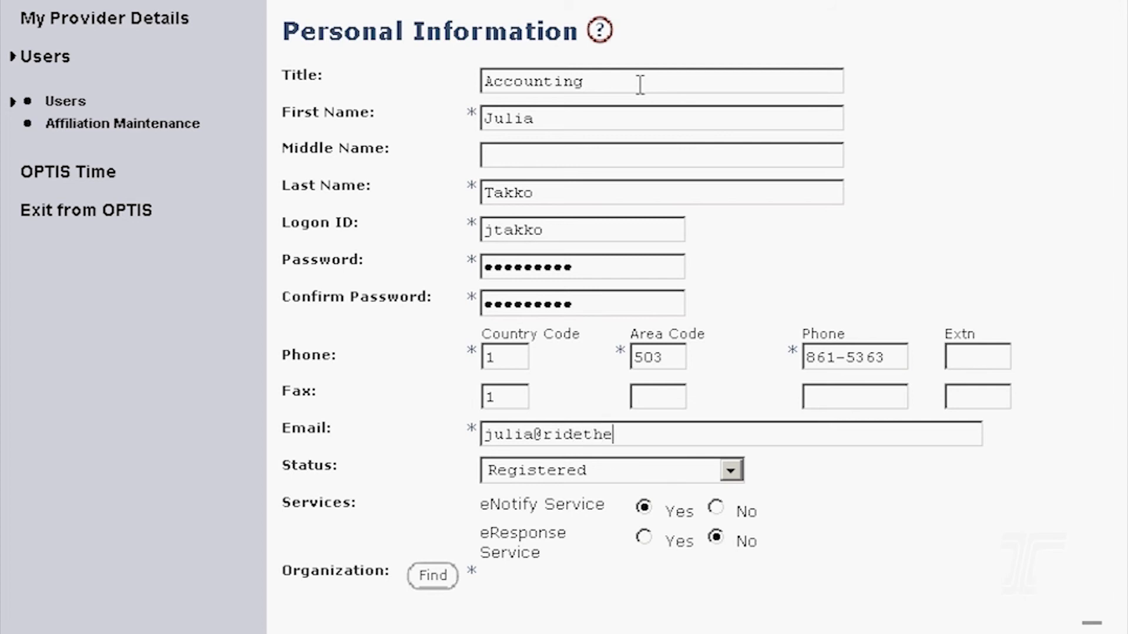
left_click(734, 471)
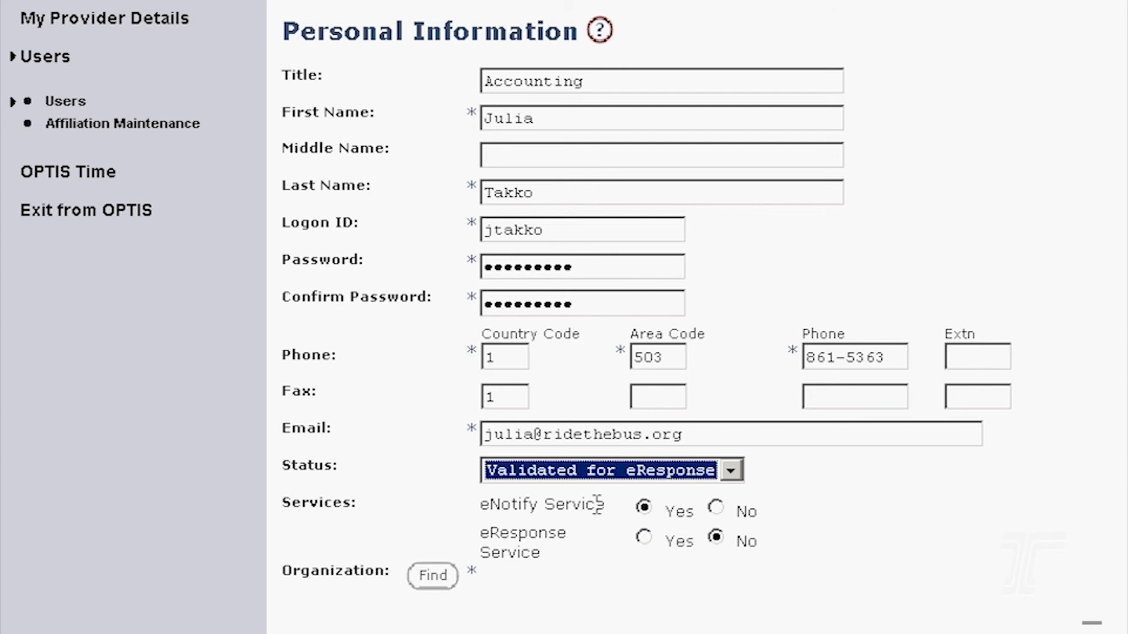
left_click(645, 537)
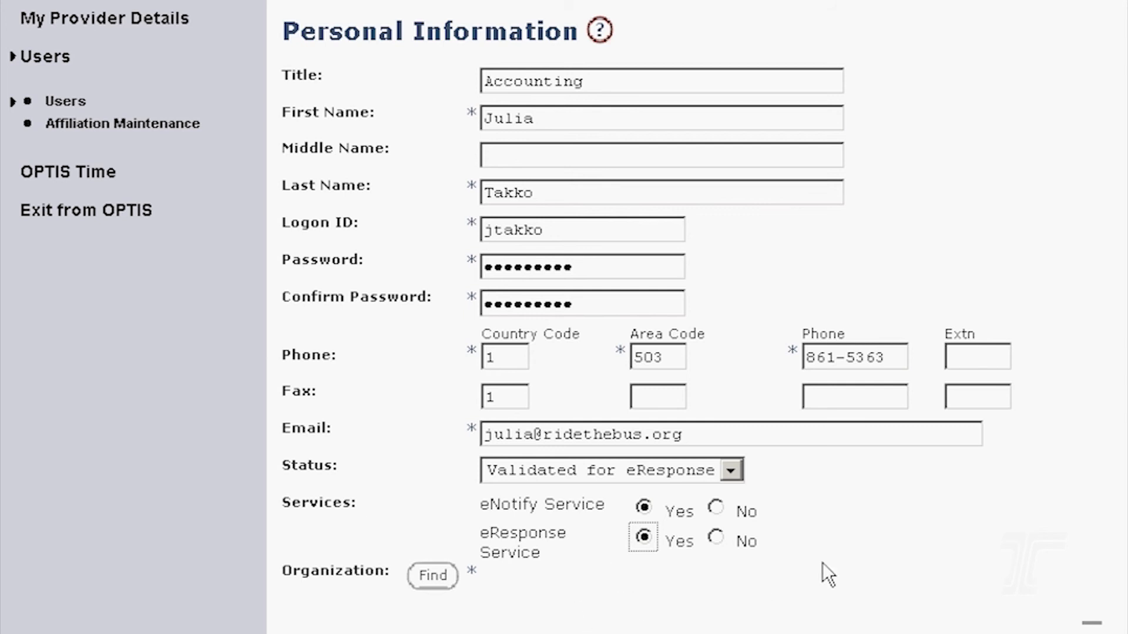
- Look up and assign Sunset Empire Transportation District as the new user's organization
left_click(433, 577)
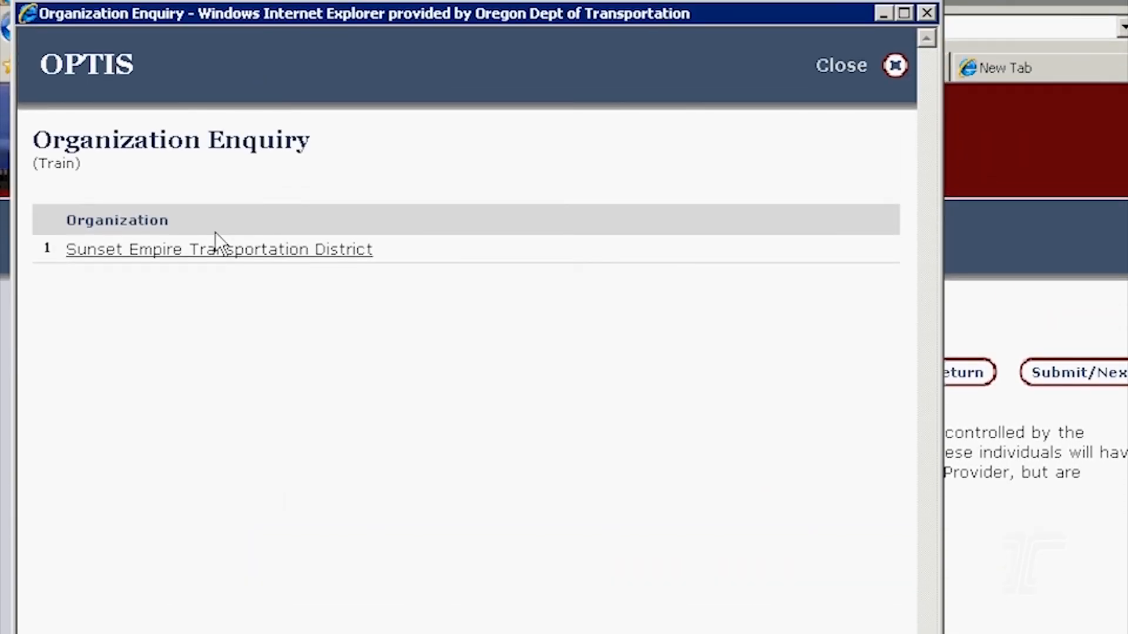
left_click(231, 251)
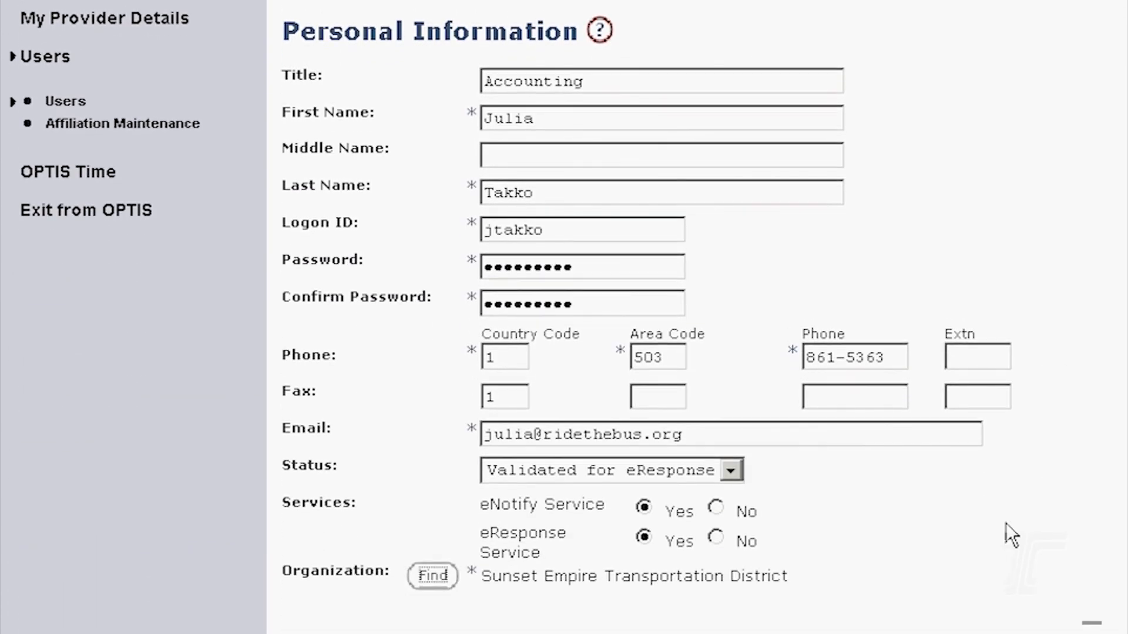
scroll(1010, 535, "down", 1)
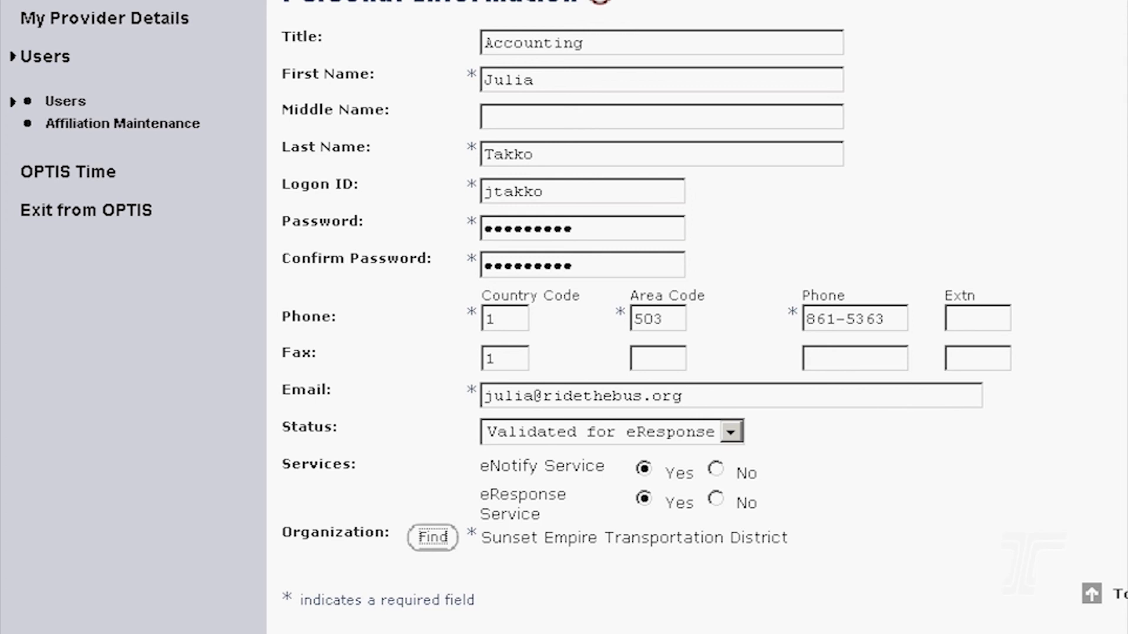
scroll(703, 313, "up", 1)
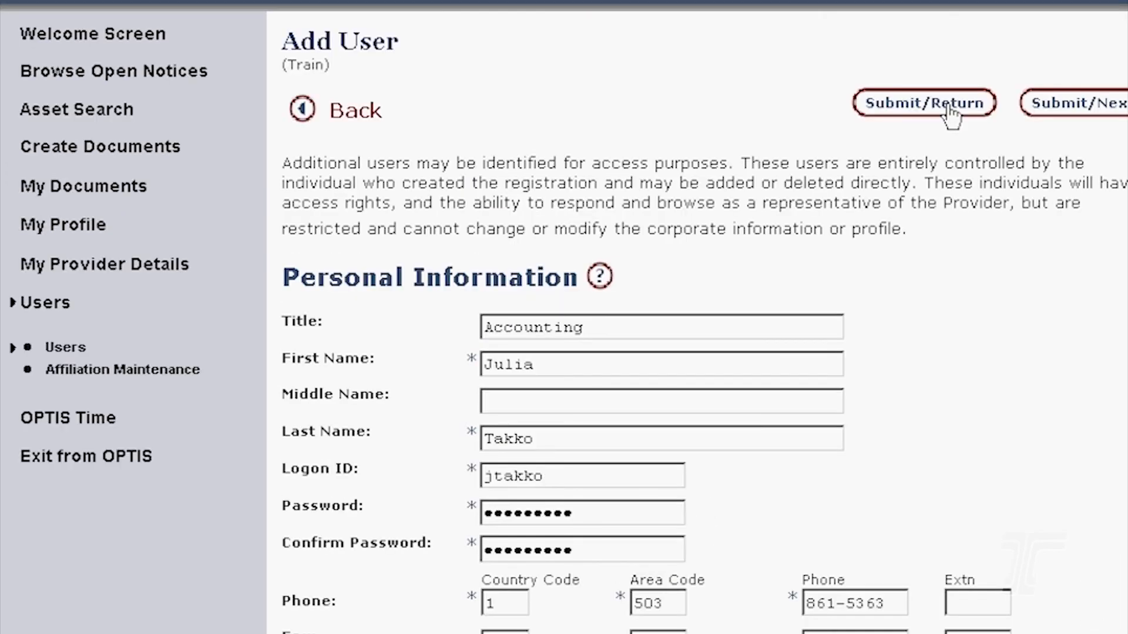
- Save the new user, then delete the checked user from Authorized Personnel
left_click(951, 109)
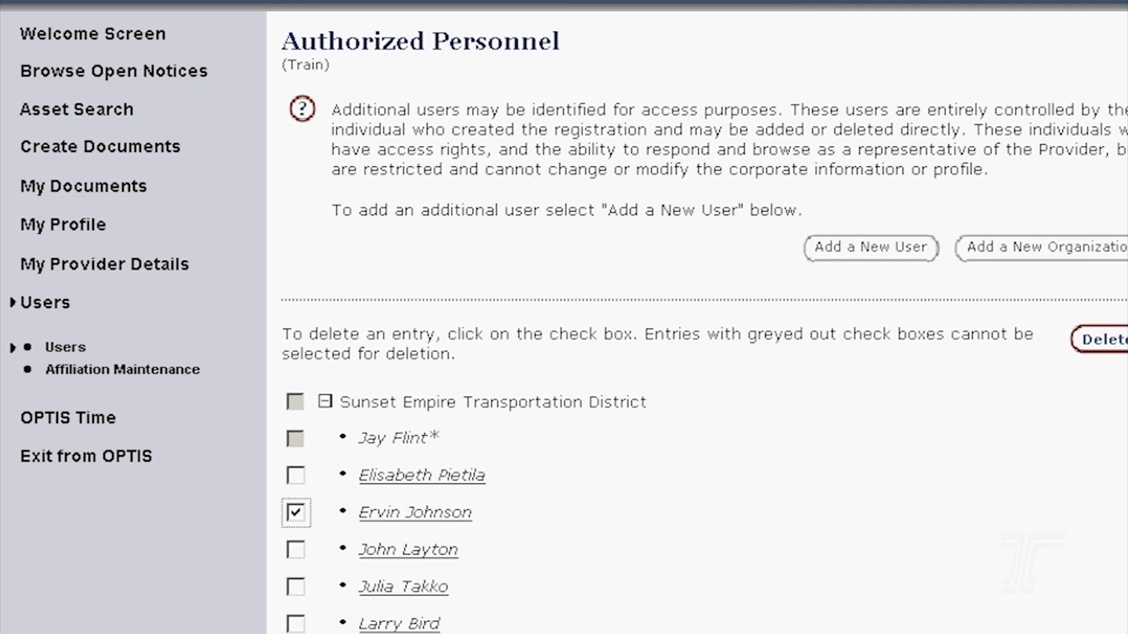
left_click(1102, 339)
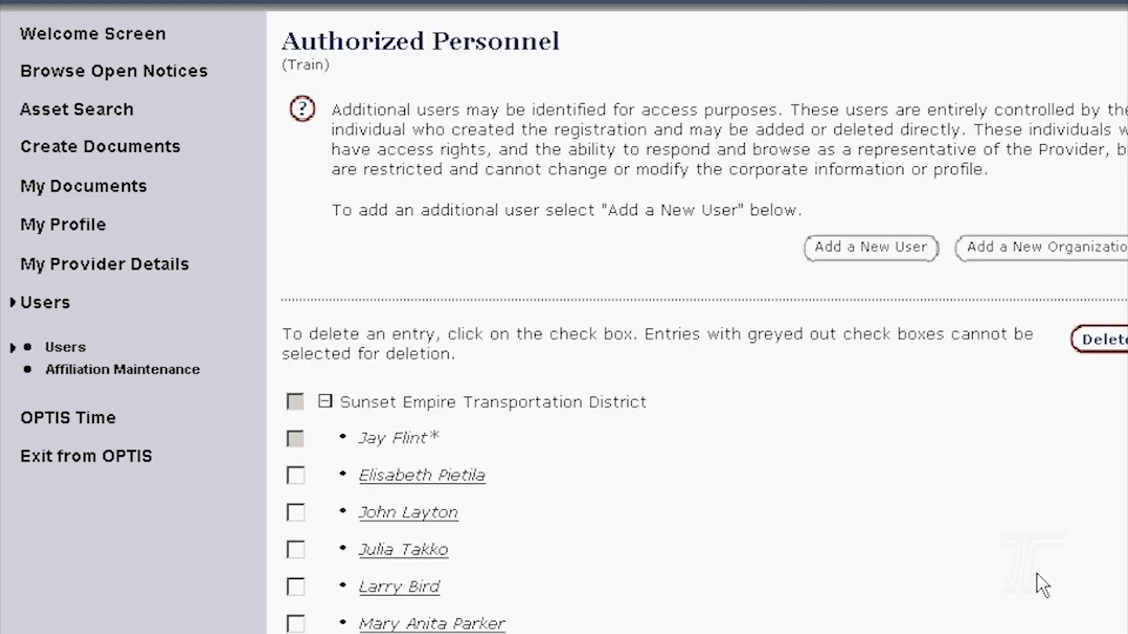